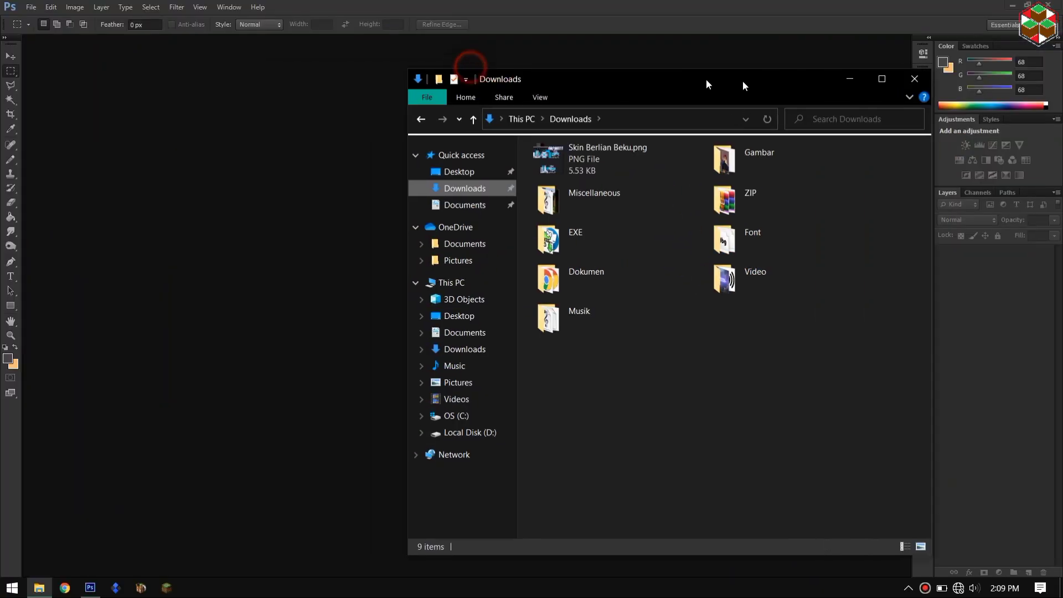
Open Skin Berlian Beku.png from the Downloads folder in Photoshop and fit the image to the window
left_click_drag(742, 81, 782, 89)
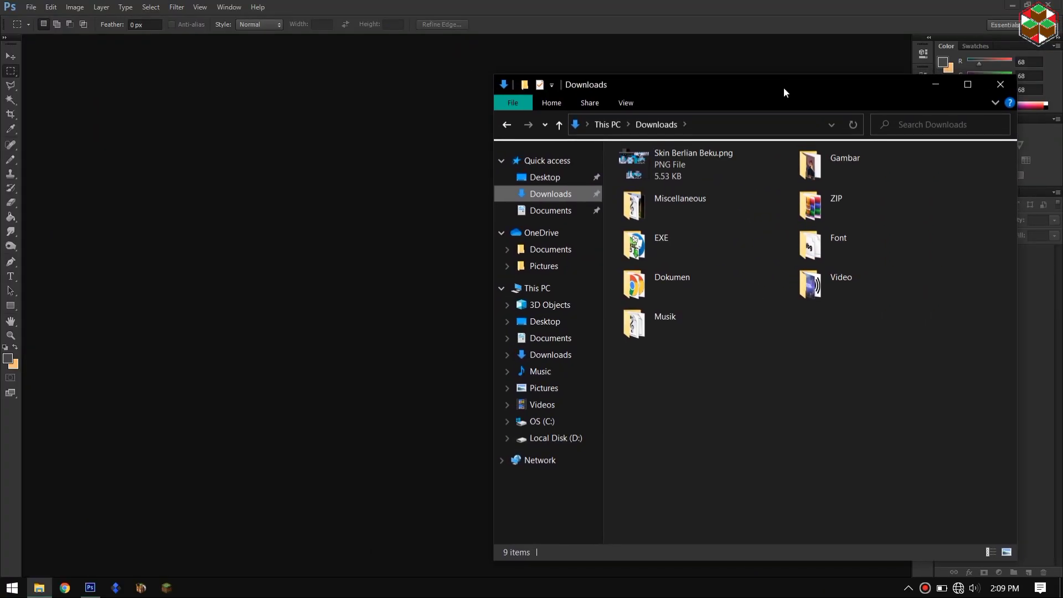
left_click_drag(691, 163, 304, 214)
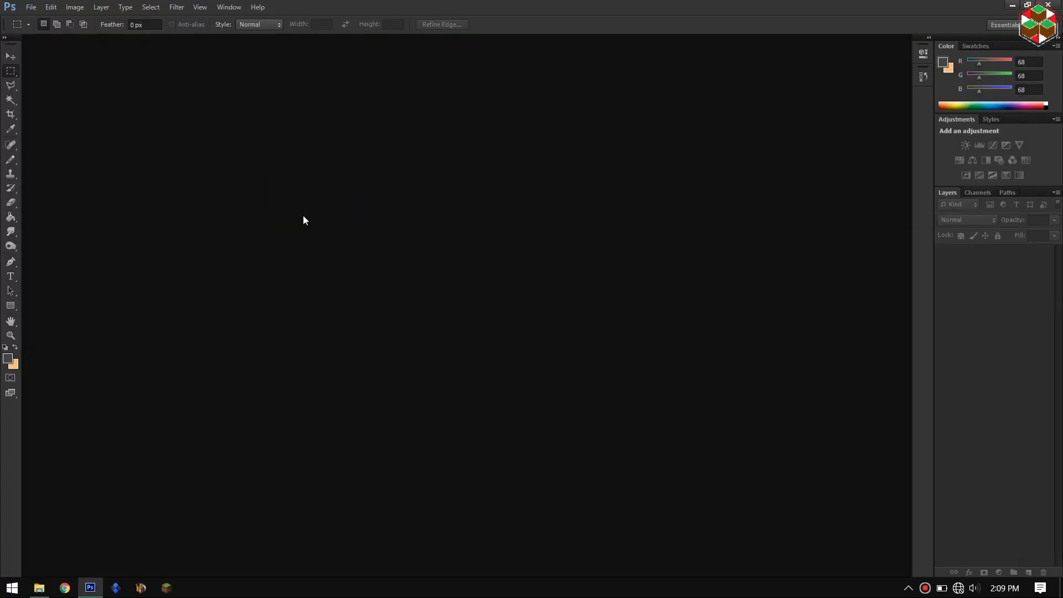
key("ctrl+0")
Select the blue and cyan pixels on the upper leg texture, the eyes and the chest emblem as one combined selection
left_click_drag(258, 188, 273, 281)
left_click_drag(274, 188, 281, 203, "shift")
left_click_drag(288, 156, 305, 164, "shift")
left_click_drag(320, 156, 335, 163, "shift")
left_click_drag(397, 242, 413, 281, "shift")
left_click_drag(390, 250, 420, 273, "shift")
left_click_drag(382, 296, 389, 311, "shift")
left_click_drag(400, 230, 413, 234, "shift")
left_click_drag(398, 242, 413, 250, "alt")
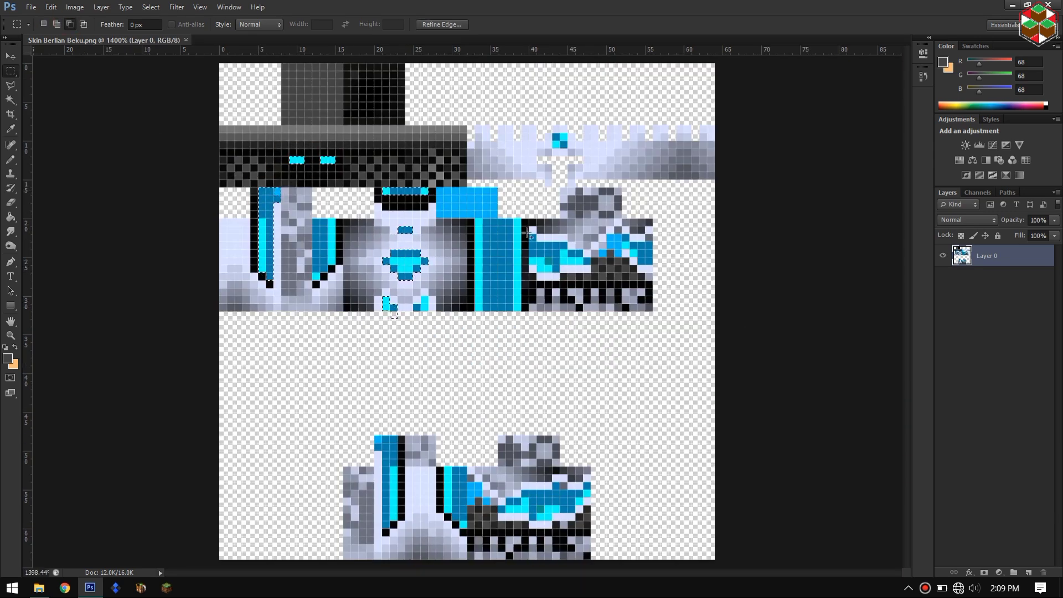
Add the cyan collar strip, the blue pixels of the upper arm texture and the helmet gem to the selection
left_click_drag(382, 187, 428, 195, "shift")
left_click_drag(529, 242, 567, 265, "shift")
left_click_drag(529, 234, 559, 272, "shift")
left_click_drag(567, 249, 591, 264, "shift")
left_click_drag(591, 250, 629, 250, "shift")
left_click_drag(637, 242, 653, 264)
left_click_drag(552, 148, 568, 133)
Add the blue and cyan pixels of the lower arm texture to the selection
left_click_drag(522, 490, 575, 513)
left_click_drag(529, 513, 552, 520)
left_click_drag(551, 482, 559, 490)
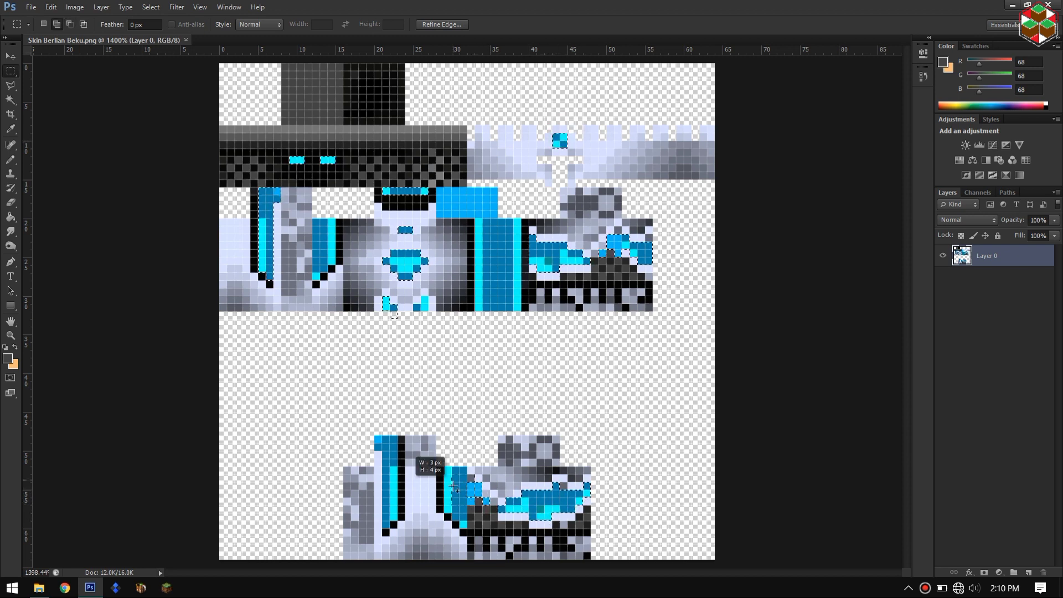
Cut the selected blue pixels onto a new layer, toggle layer visibility to separate the parts, and save the image as a new file
key("ctrl+shift+j")
left_click(943, 256)
left_click(943, 256)
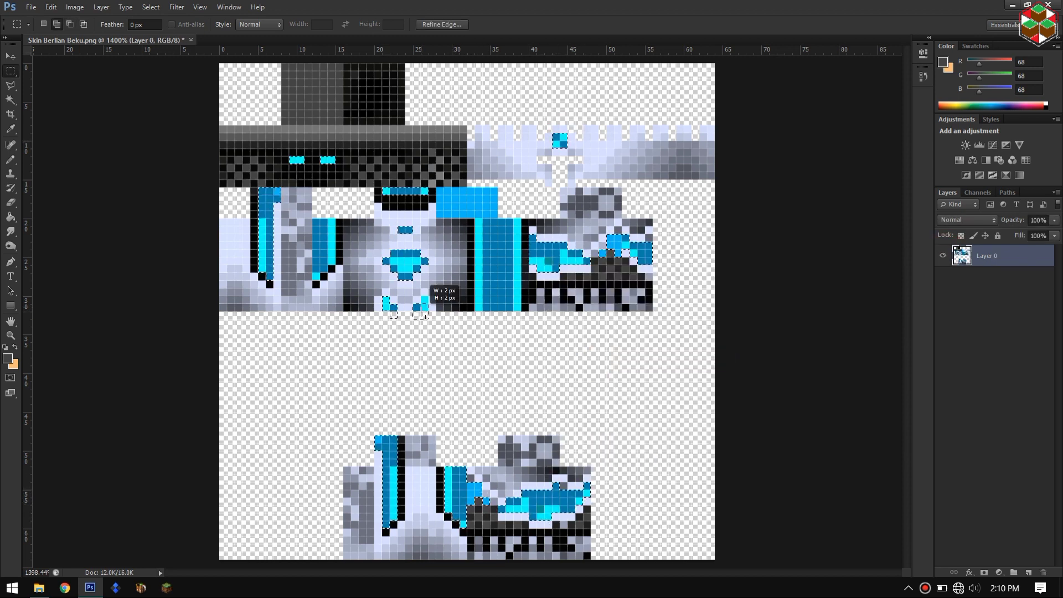
right_click(486, 244)
key("Escape")
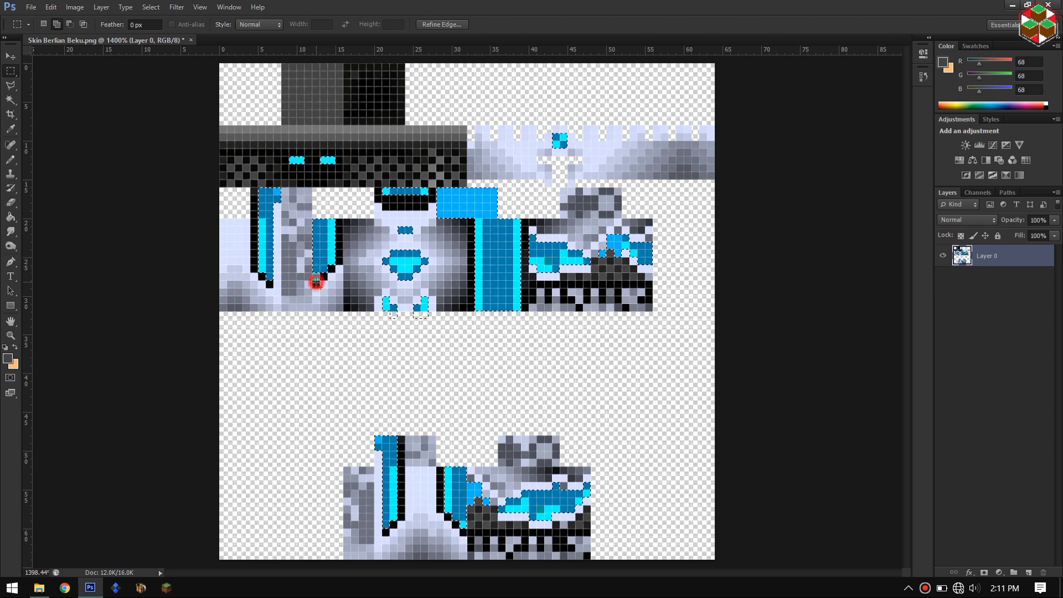
left_click(943, 255)
key("ctrl+shift+s")
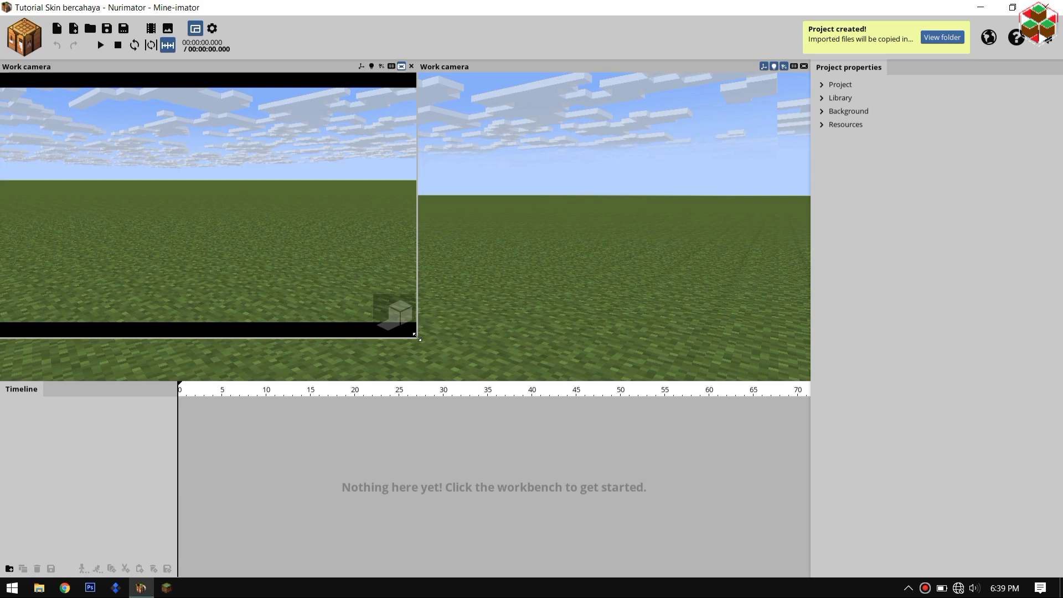
In Mine-imator, shrink the secondary camera view and create a Human character with the Steve variant and Minecraft skin
left_click_drag(416, 336, 210, 194)
left_click(24, 36)
left_click(29, 87)
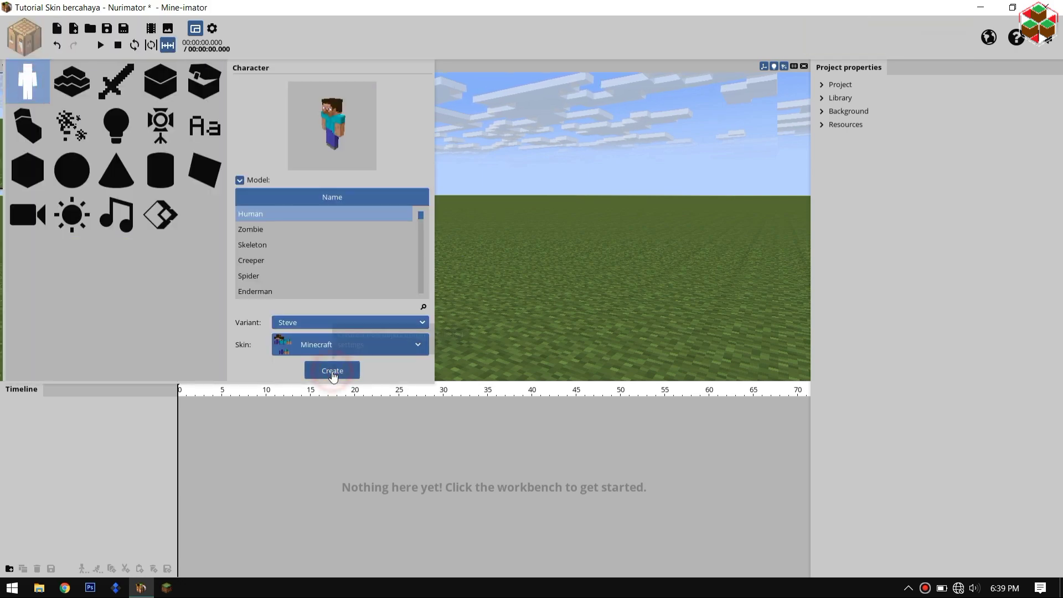
left_click(332, 371)
Expand Steve and its Body in the timeline and select all of the character's body part rows
left_click(4, 404)
right_click_drag(432, 226, 410, 233)
left_click(12, 416)
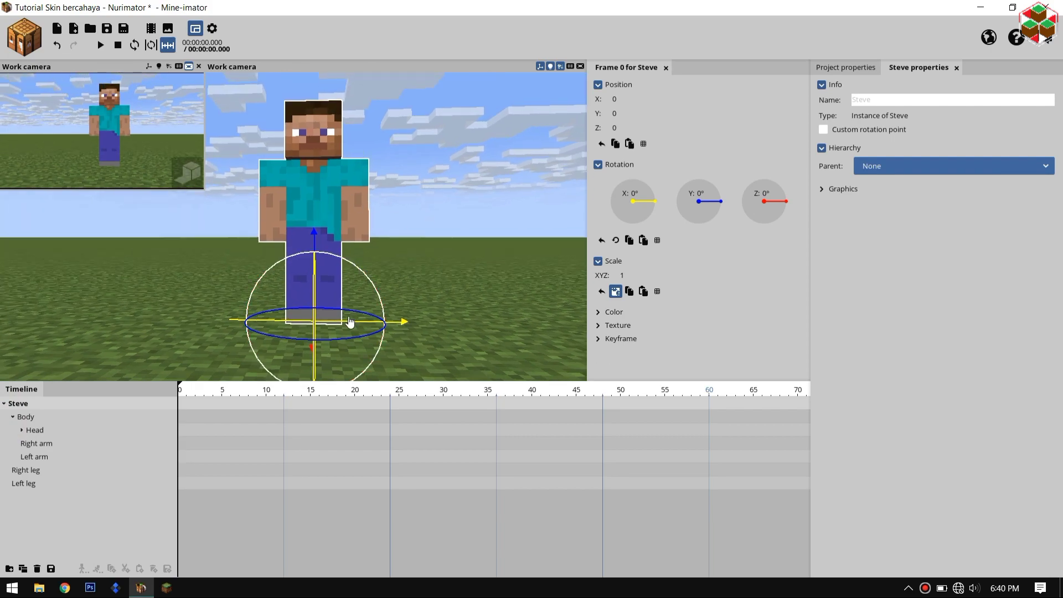
left_click_drag(67, 403, 35, 503)
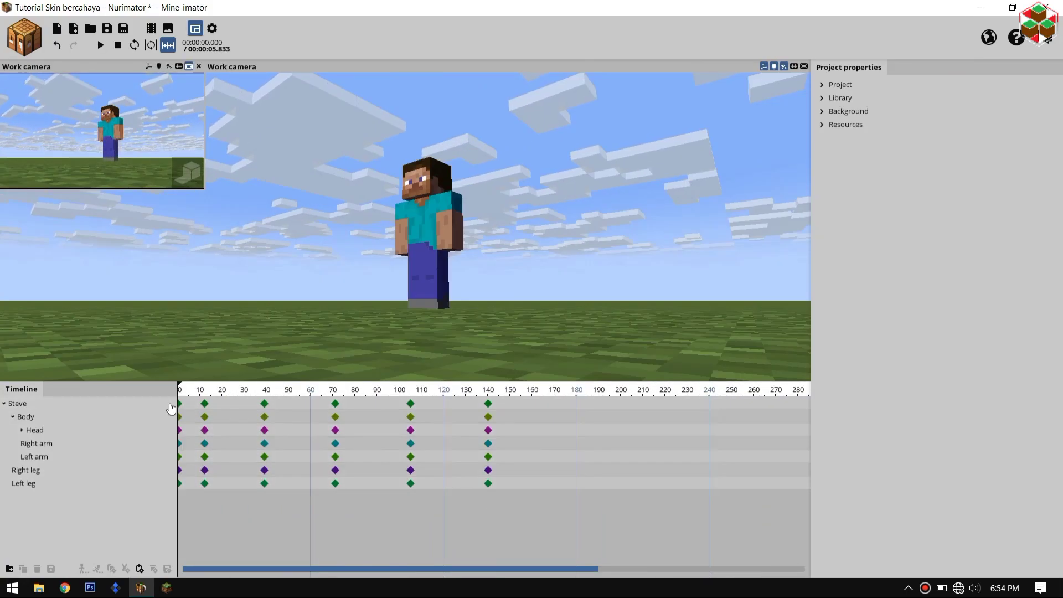
Preview the animation, duplicate the keyframed Steve timeline and collapse both copies
mouse_move(170, 404)
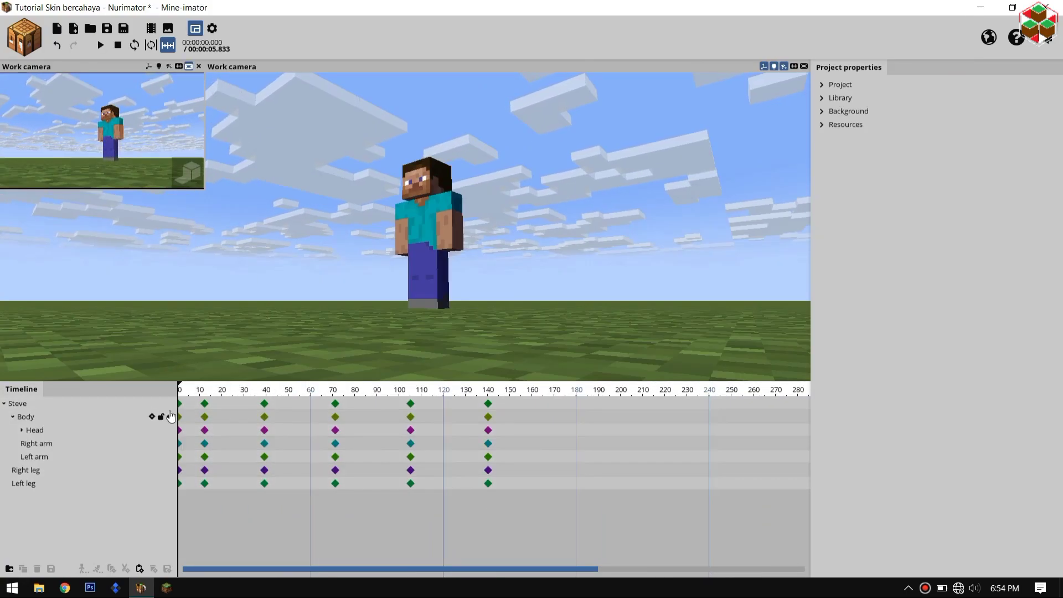
left_click(100, 47)
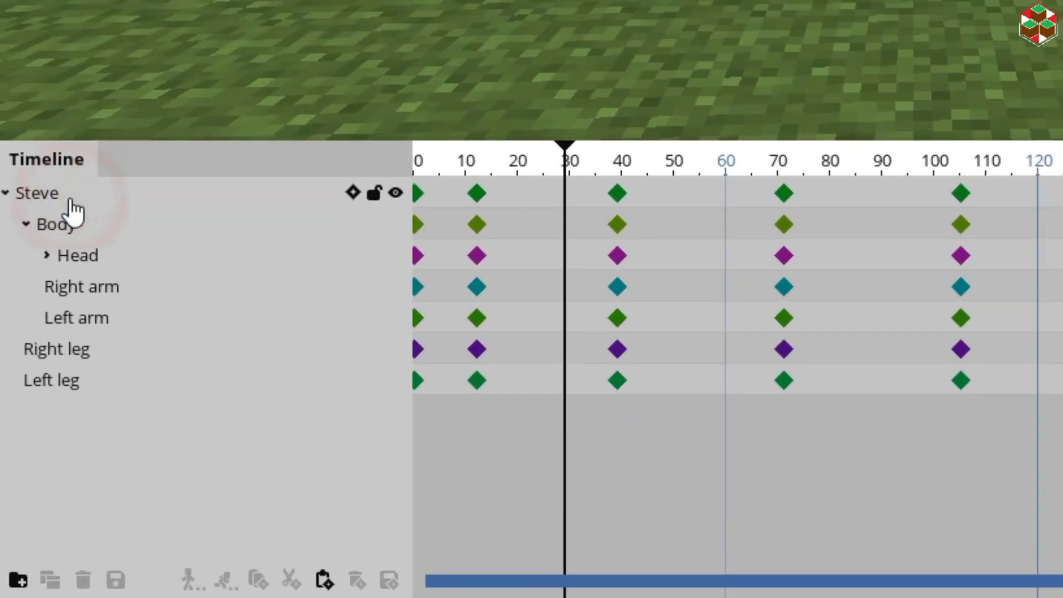
left_click(58, 195)
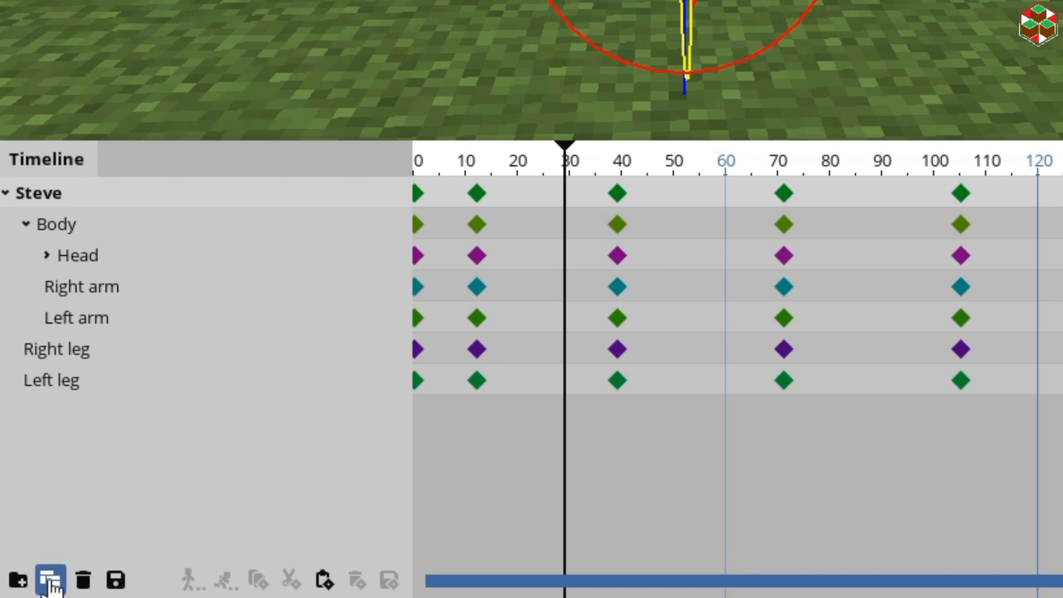
left_click(54, 589)
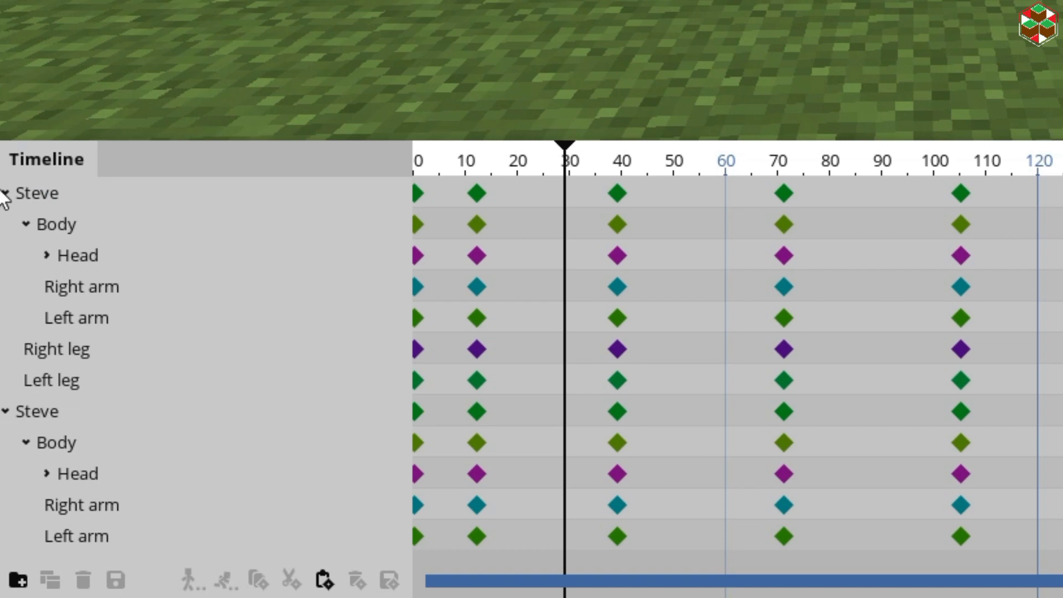
left_click(4, 193)
left_click(5, 225)
Rename the first Steve timeline S1 and the second one S2
left_click(50, 195)
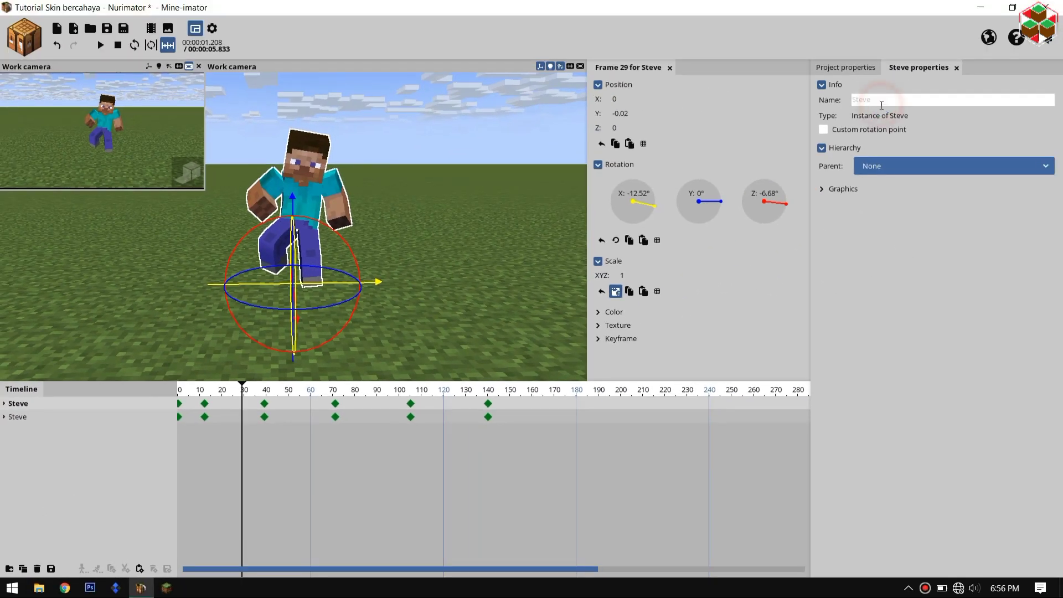
left_click(881, 100)
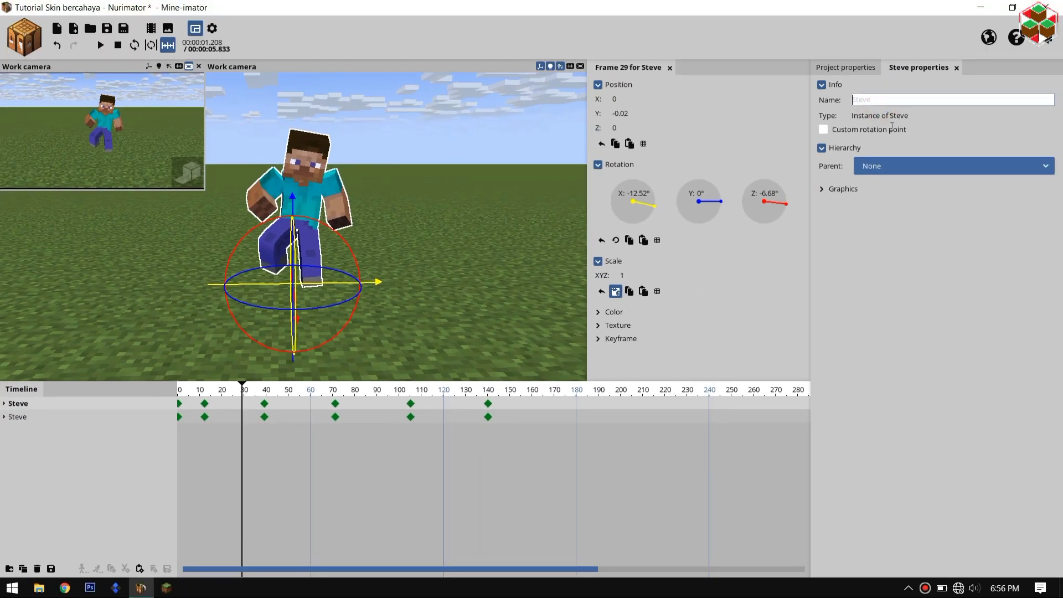
type("S1")
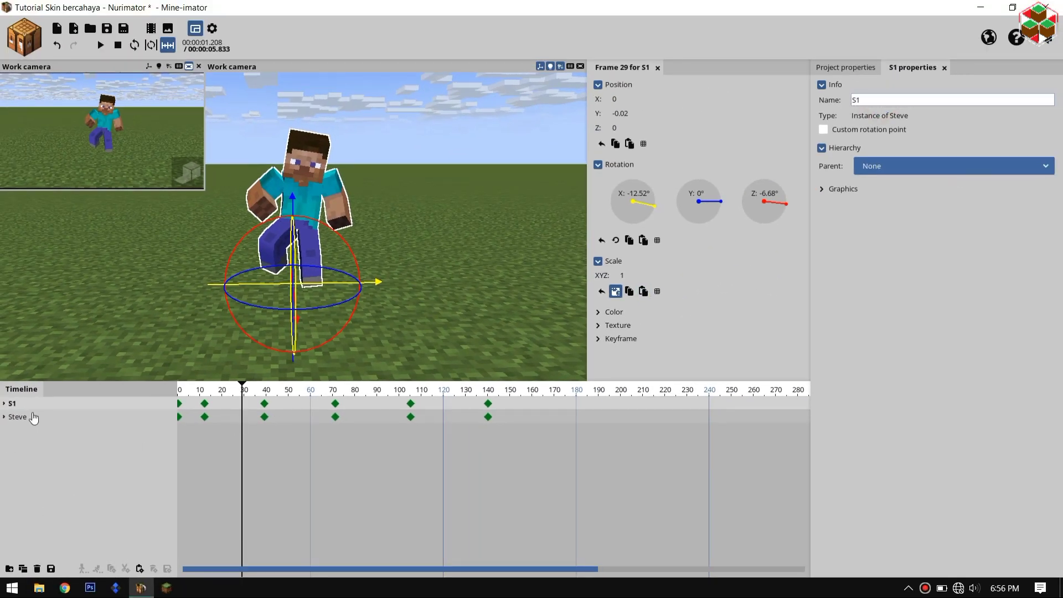
left_click(33, 418)
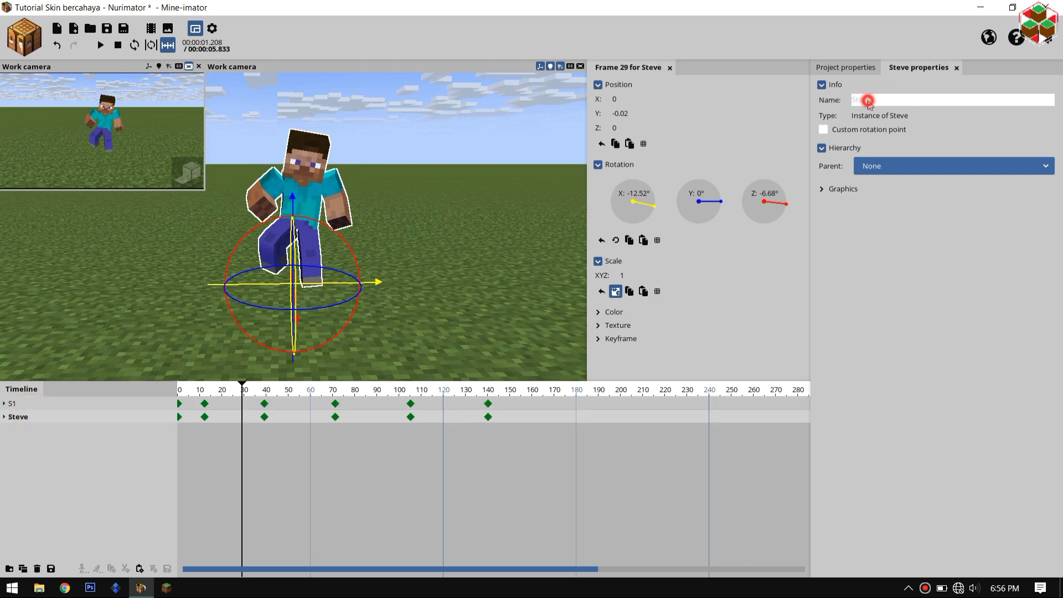
left_click(868, 100)
type("S2")
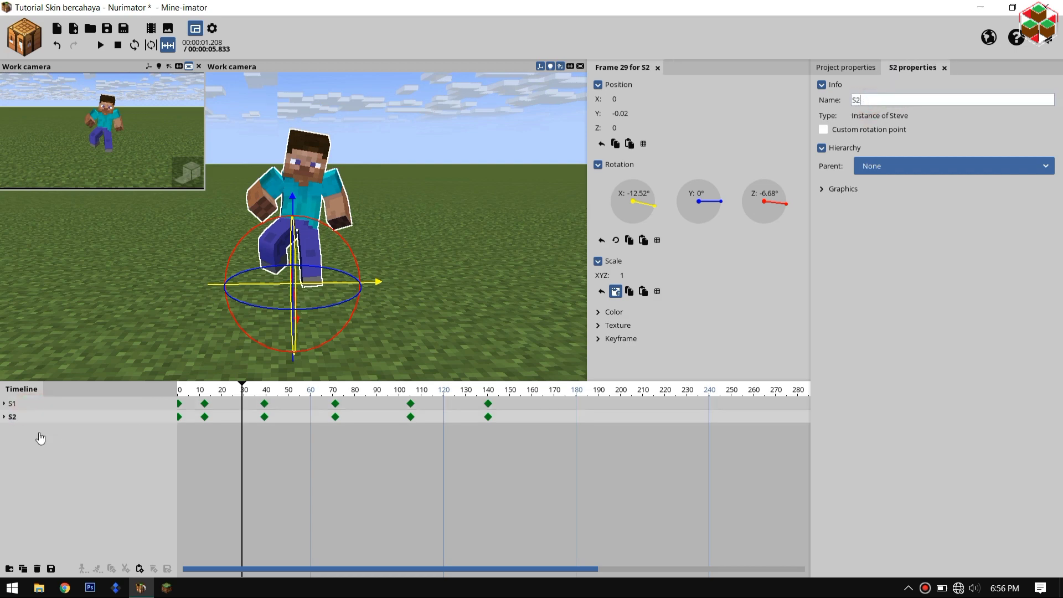
left_click(40, 437)
Put the S2 timeline into a new folder and expand that folder
left_click(24, 402)
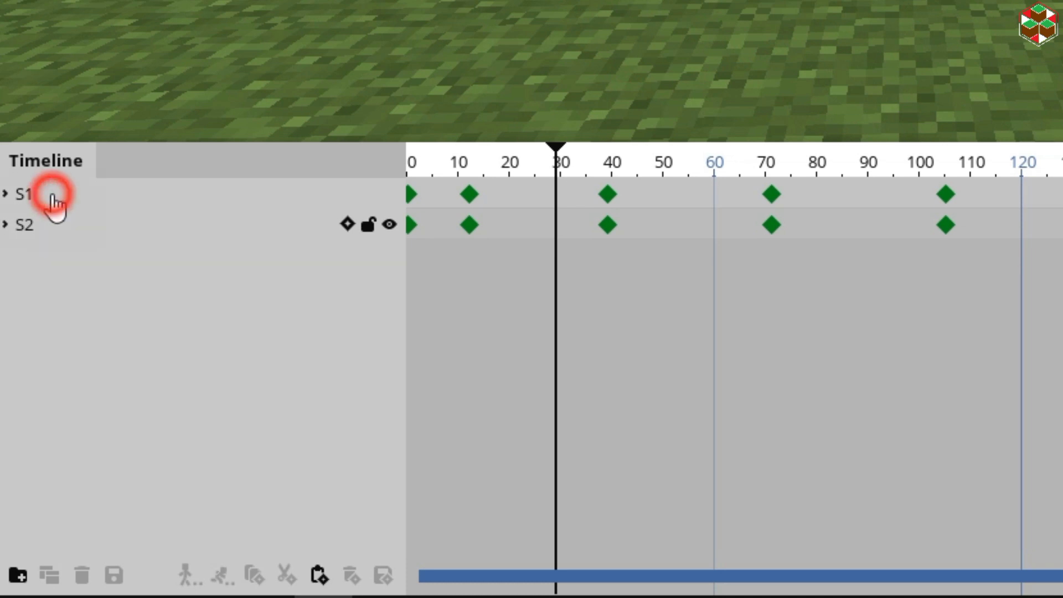
left_click(48, 227)
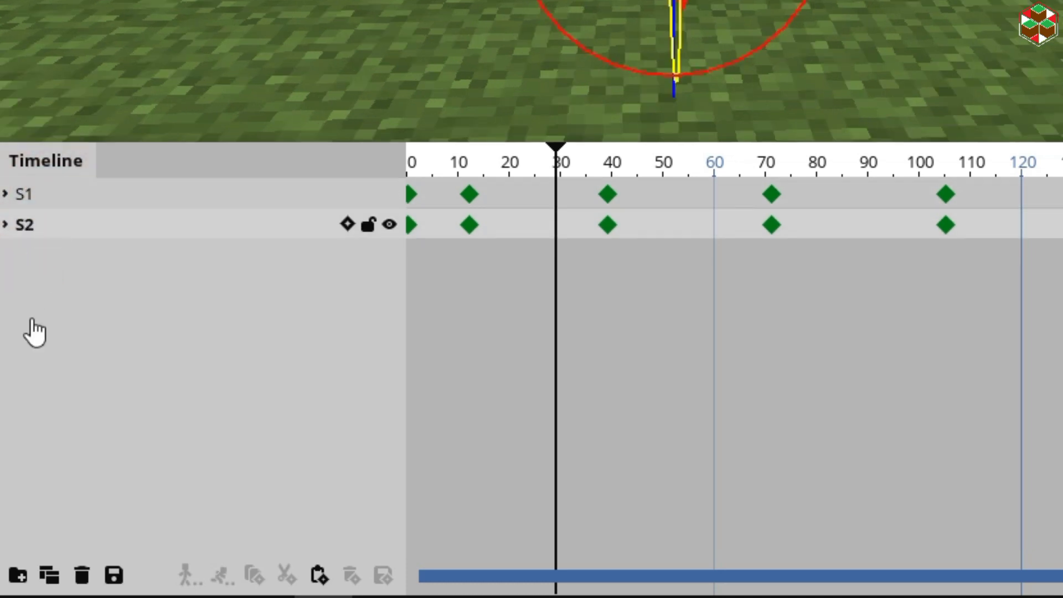
left_click(19, 577)
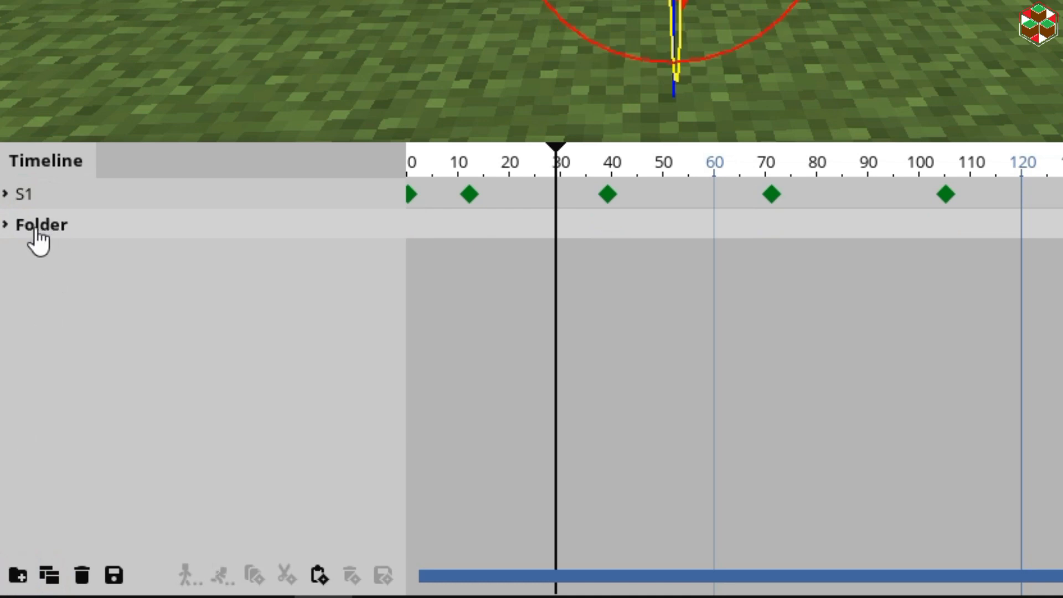
left_click(5, 225)
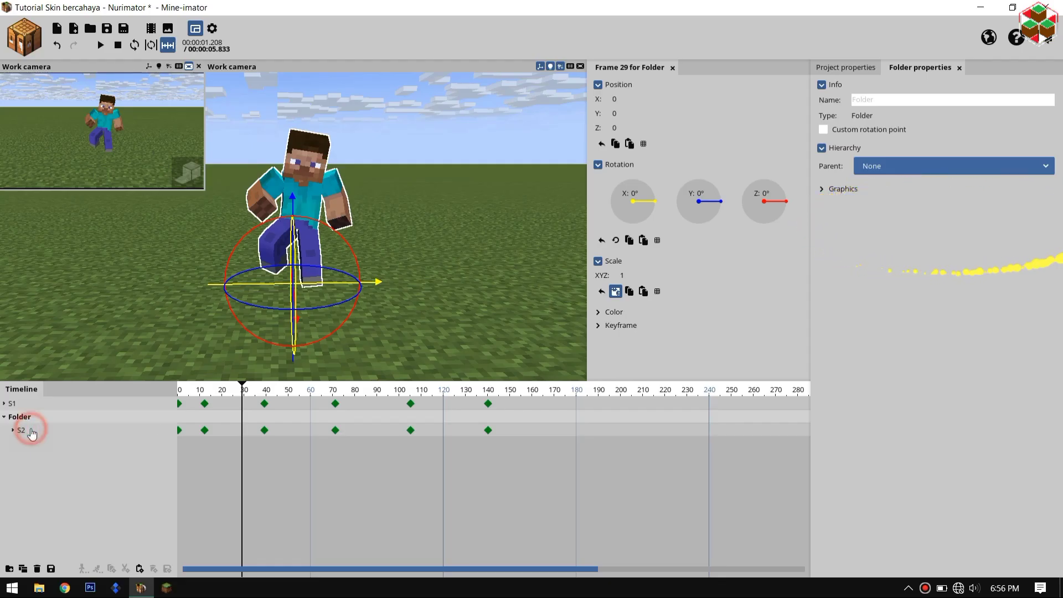
Make S2 inherit Color from its parent folder and deselect it
left_click(22, 431)
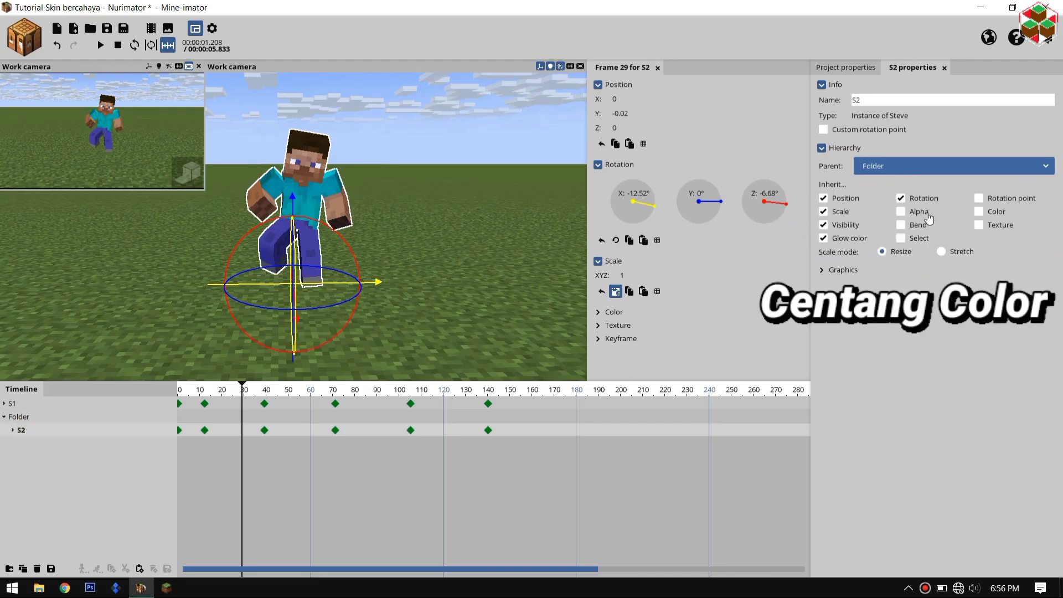
left_click(979, 212)
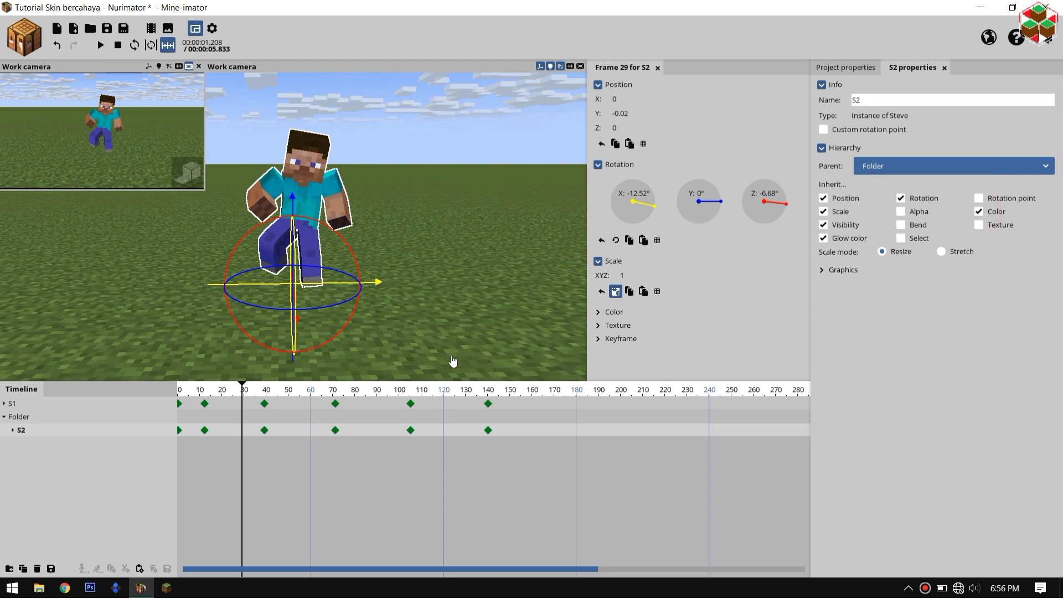
left_click(208, 351)
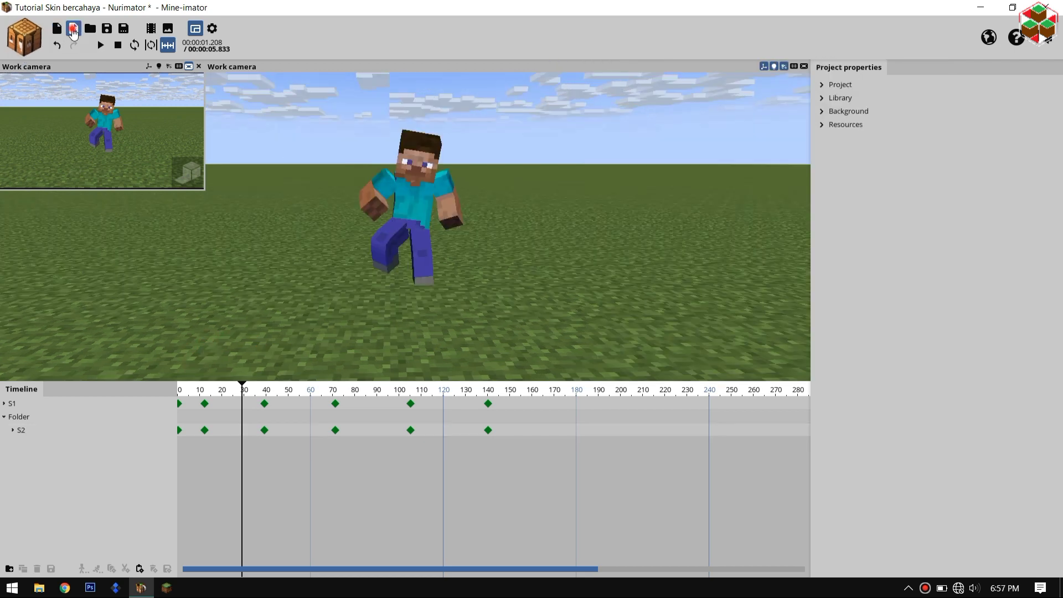
Import Skin Berlian Beku 1.png from Downloads as a Skin image
left_click(73, 28)
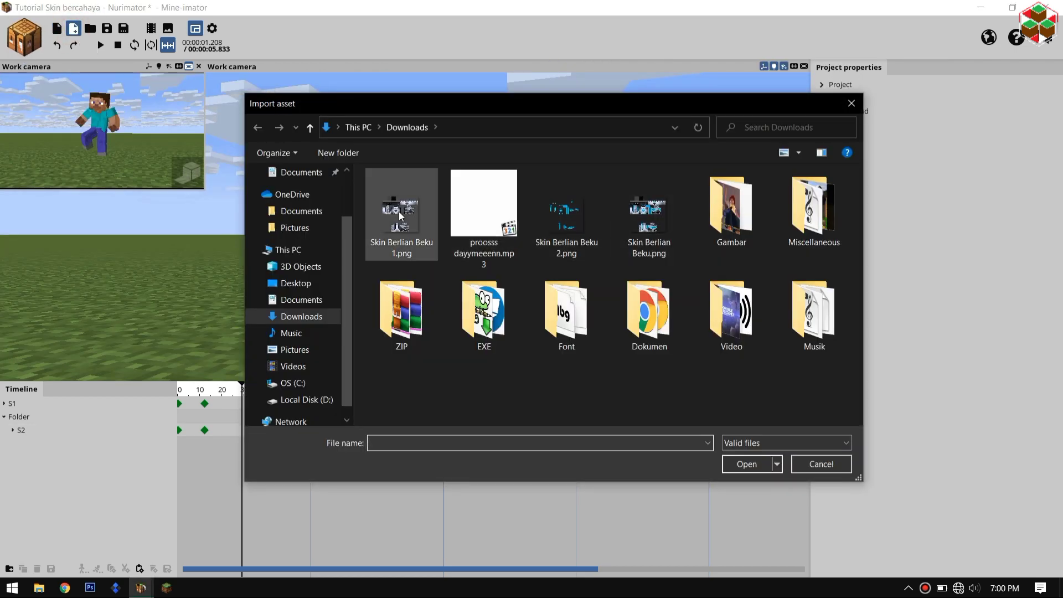
left_click(397, 249)
left_click(755, 467)
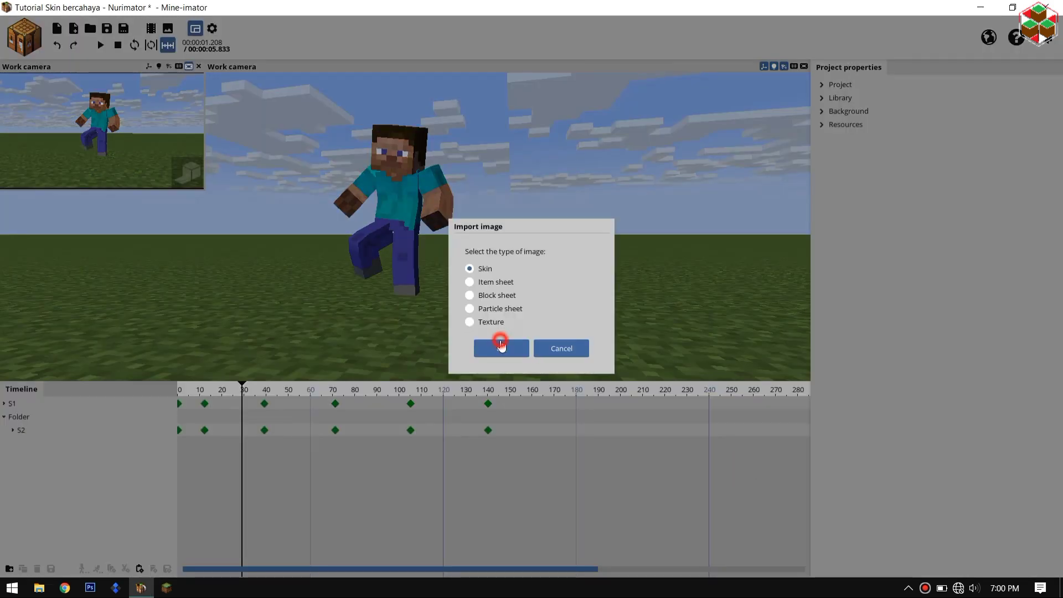
left_click(500, 343)
Import Skin Berlian Beku 2.png from Downloads as a Skin image
left_click(74, 29)
left_click(565, 217)
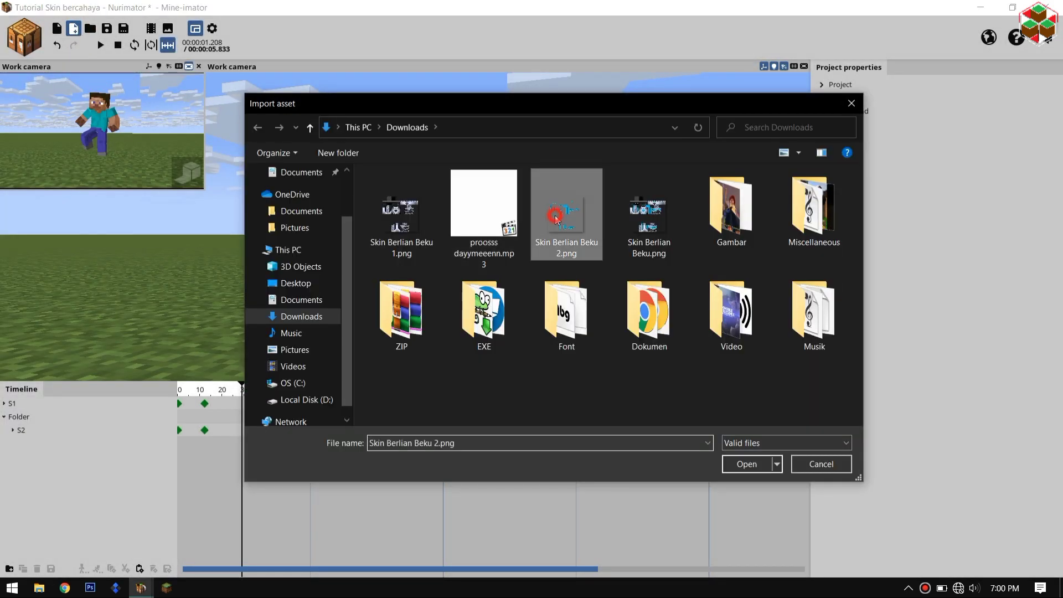
left_click(746, 464)
left_click(488, 348)
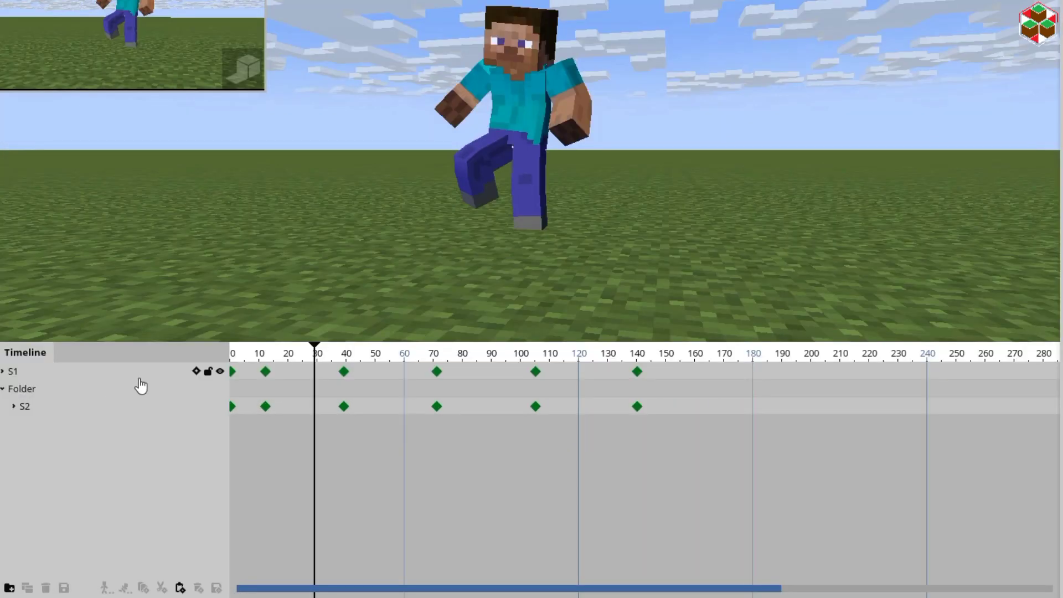
Apply the Skin Berlian Beku 1 texture to all keyframes of S1
left_click(117, 405)
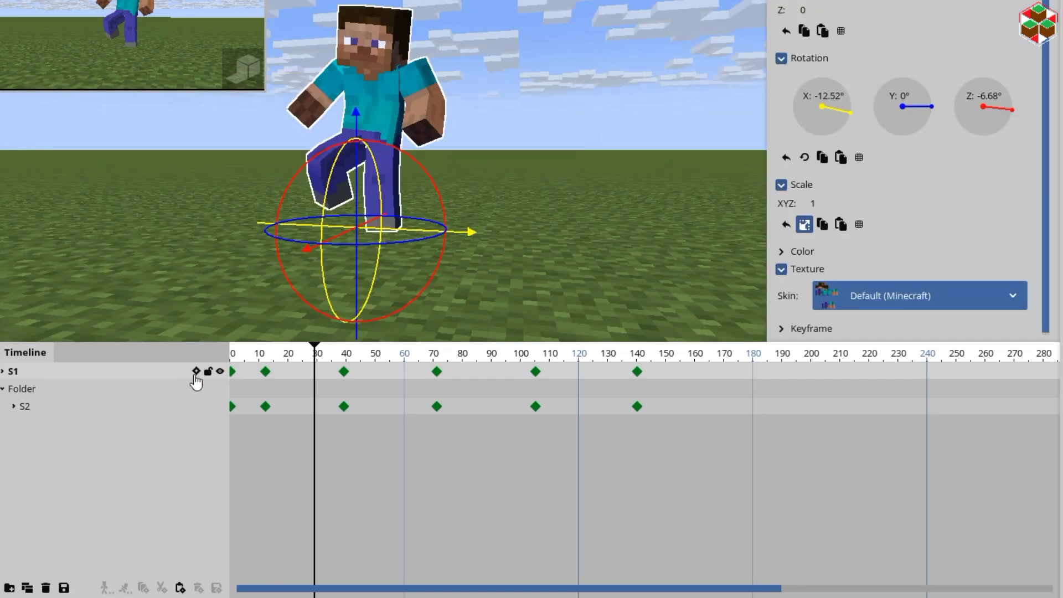
left_click(196, 371)
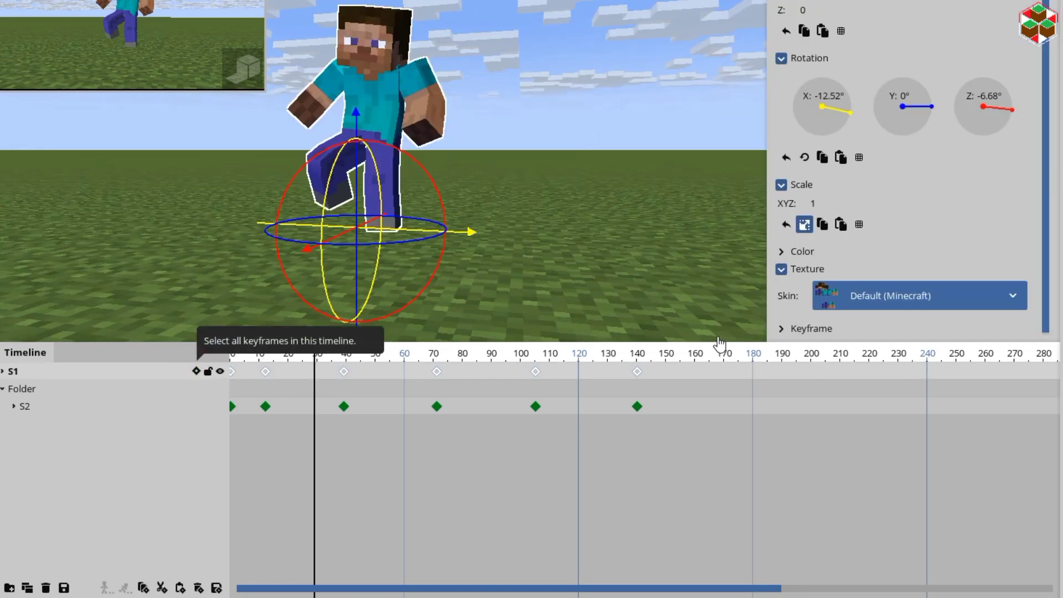
left_click(872, 299)
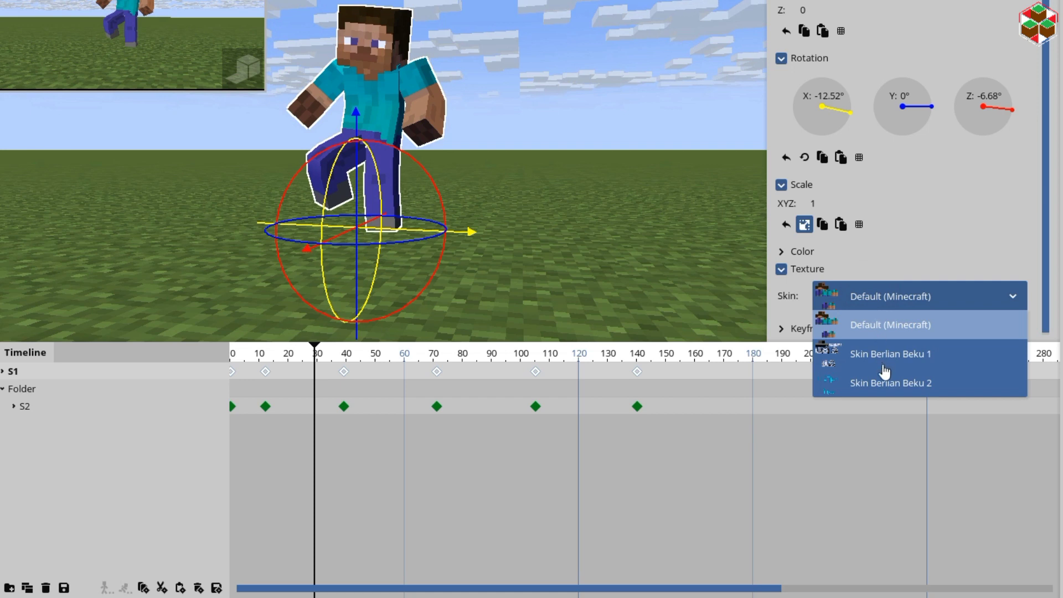
left_click(885, 362)
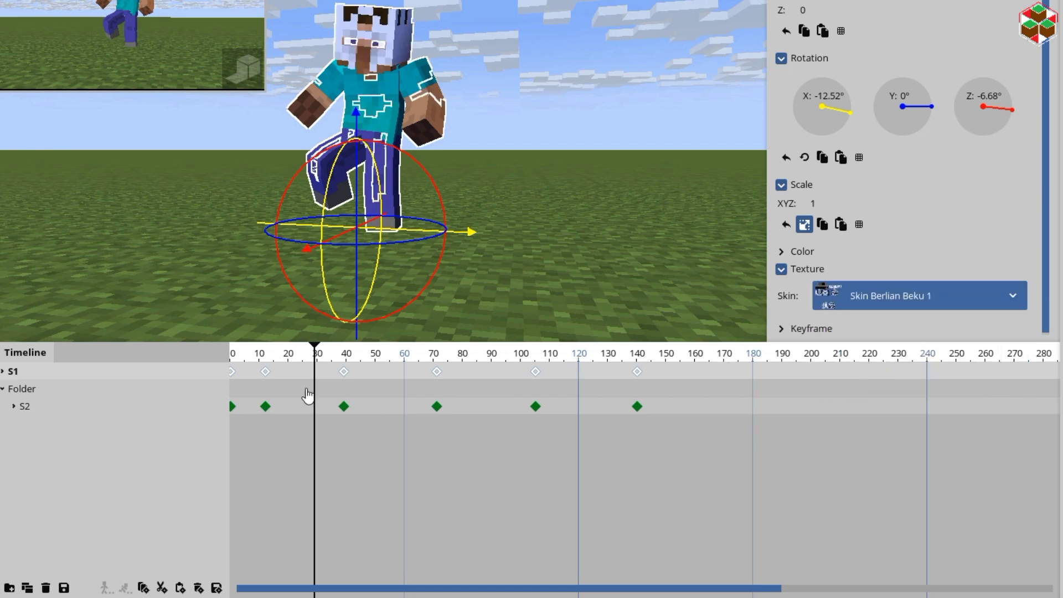
Apply the Skin Berlian Beku 2 texture to all keyframes of S2, leaving the object deselected
mouse_move(166, 413)
left_click(197, 407)
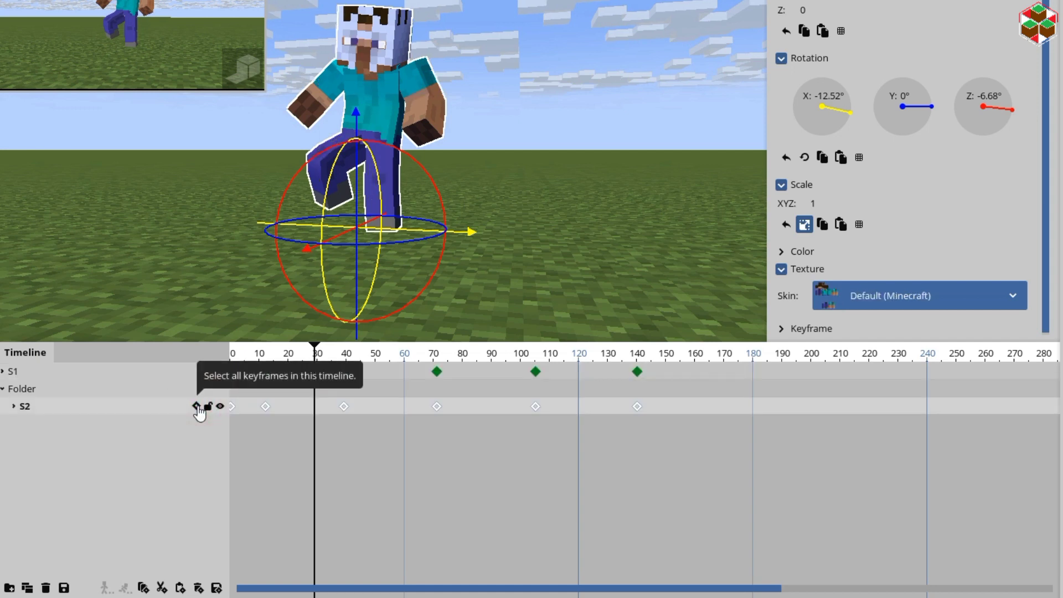
left_click(961, 296)
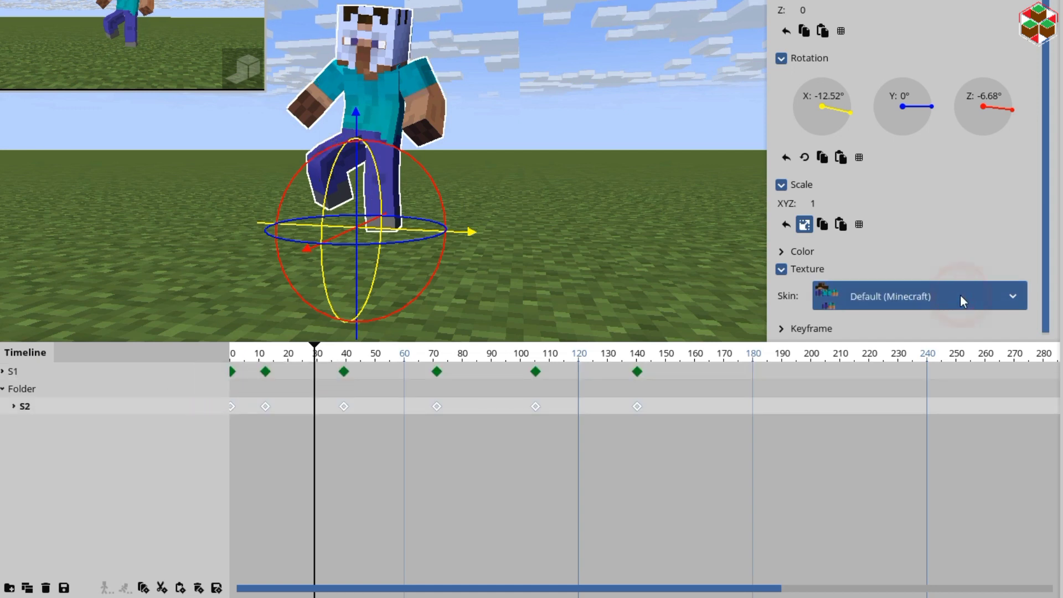
left_click(885, 385)
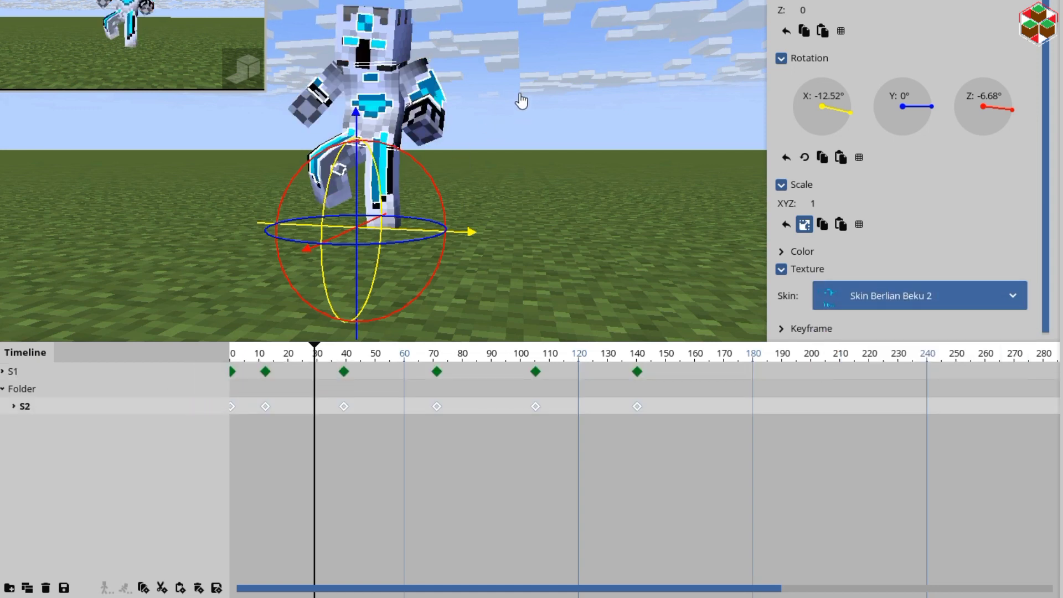
left_click(479, 215)
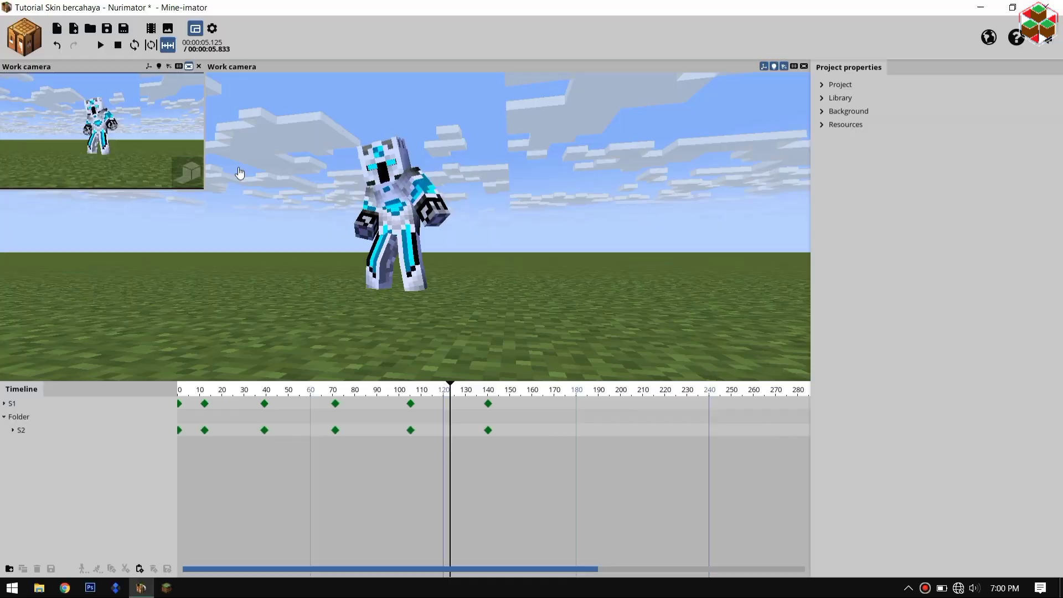
Create an audio track for sound files in the project
left_click(24, 43)
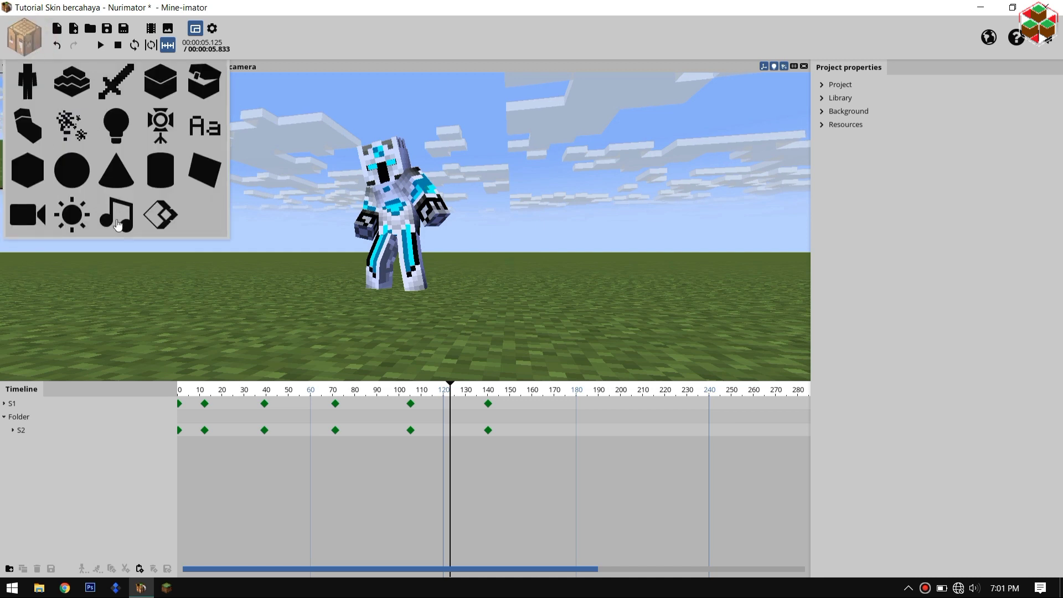
left_click(122, 216)
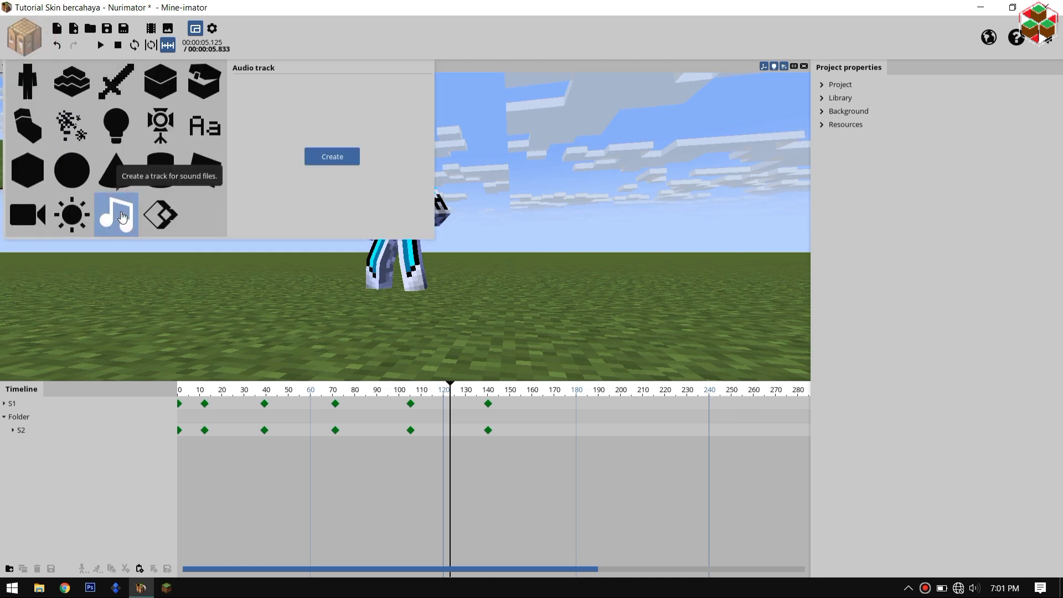
left_click(341, 160)
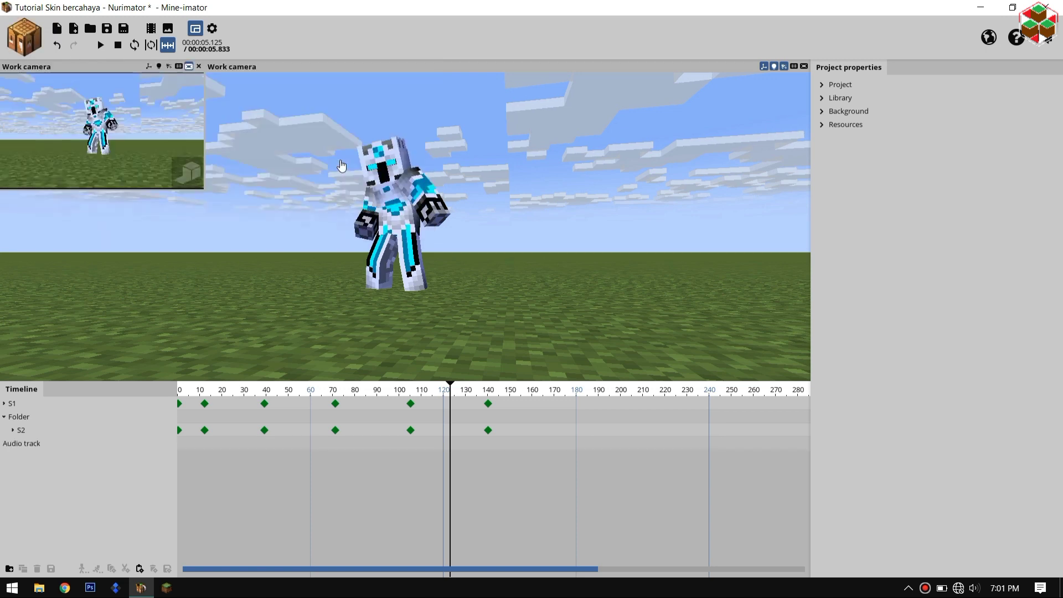
Add proosss dayymeeenn.mp3 from Downloads to the audio track and move the clip to the start of the timeline
left_click(31, 447)
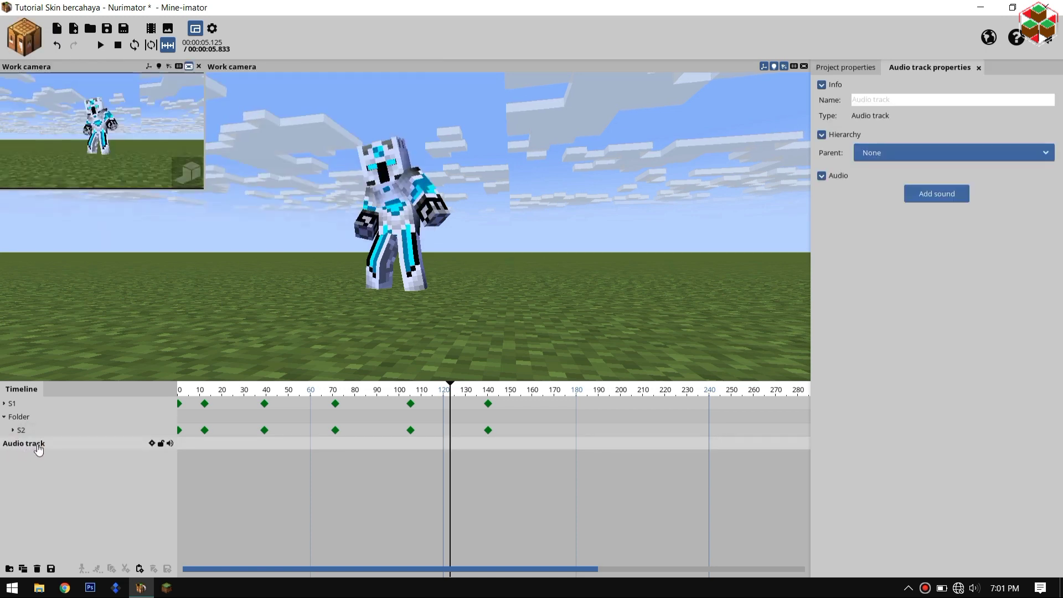
left_click(921, 199)
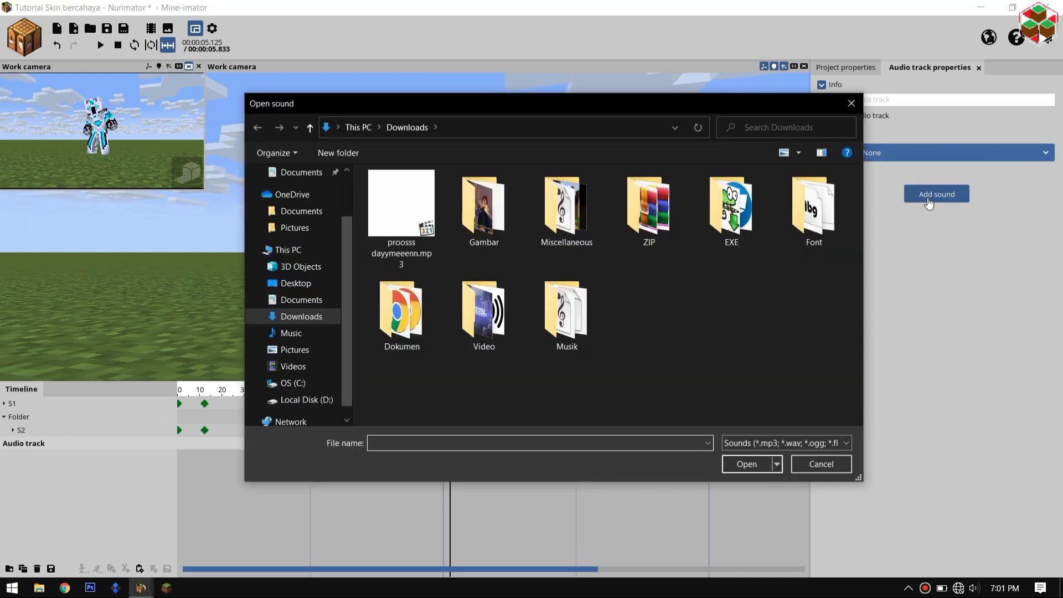
left_click(410, 236)
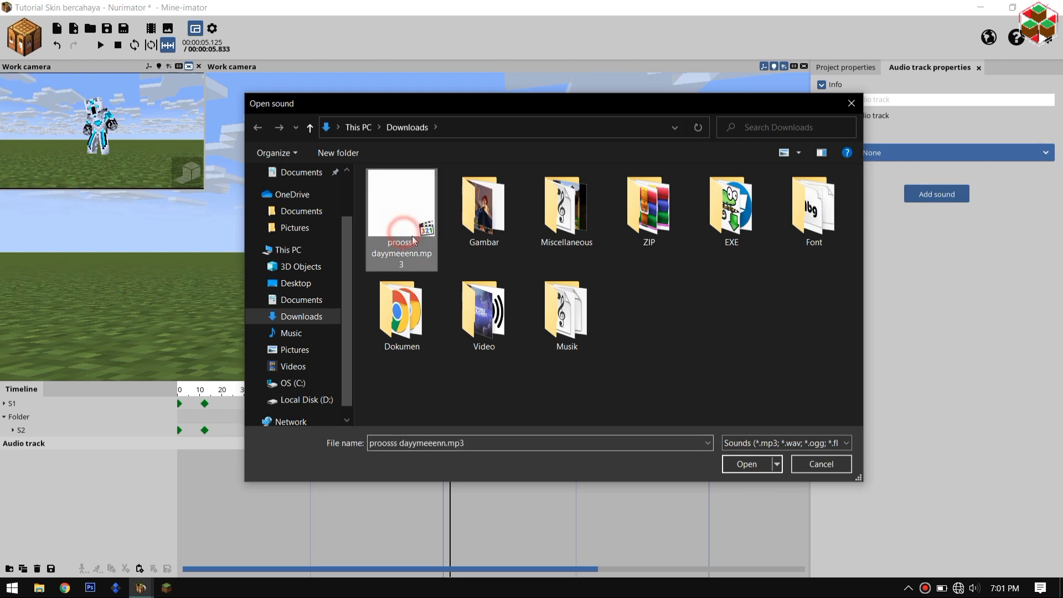
left_click(746, 464)
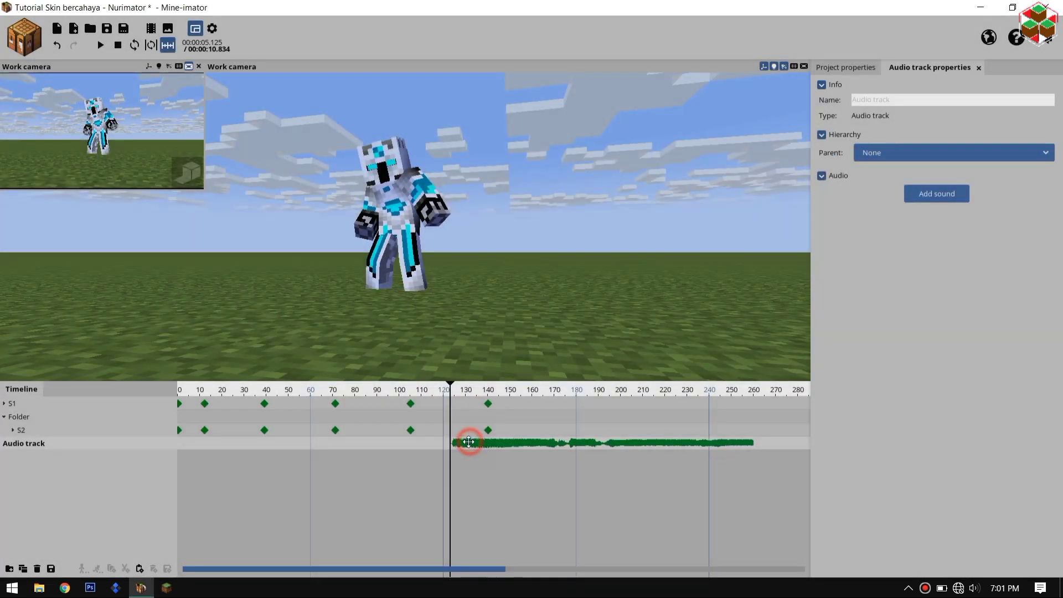
left_click_drag(465, 443, 139, 441)
left_click(150, 315)
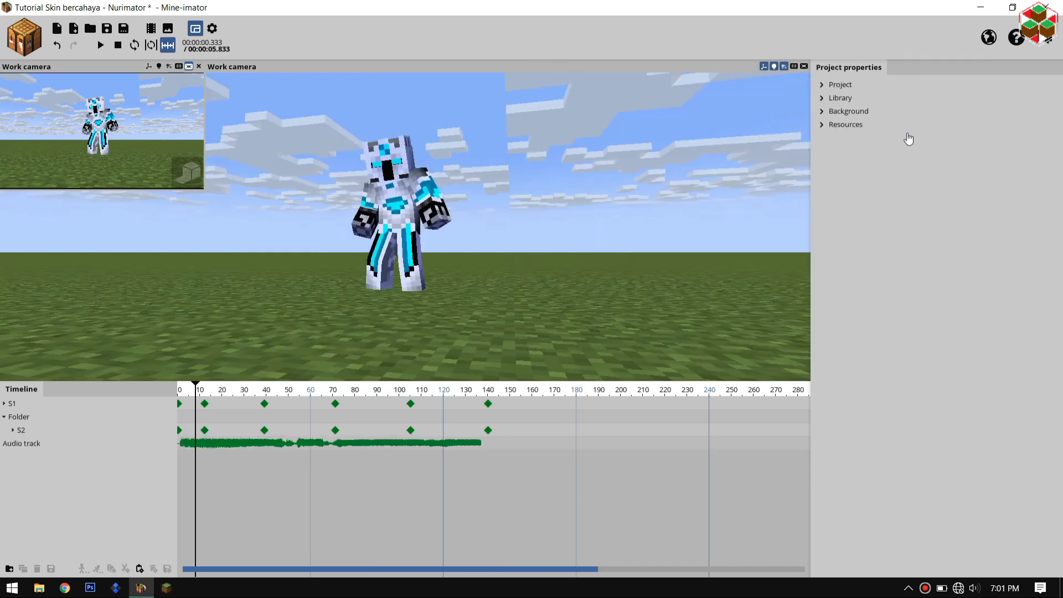
Rotate the sun in the background settings and turn off clouds, ground and fog
left_click(822, 112)
left_click_drag(982, 223, 966, 269)
left_click(842, 339)
scroll(723, 308, "up", 4)
left_click(842, 355)
left_click(843, 532)
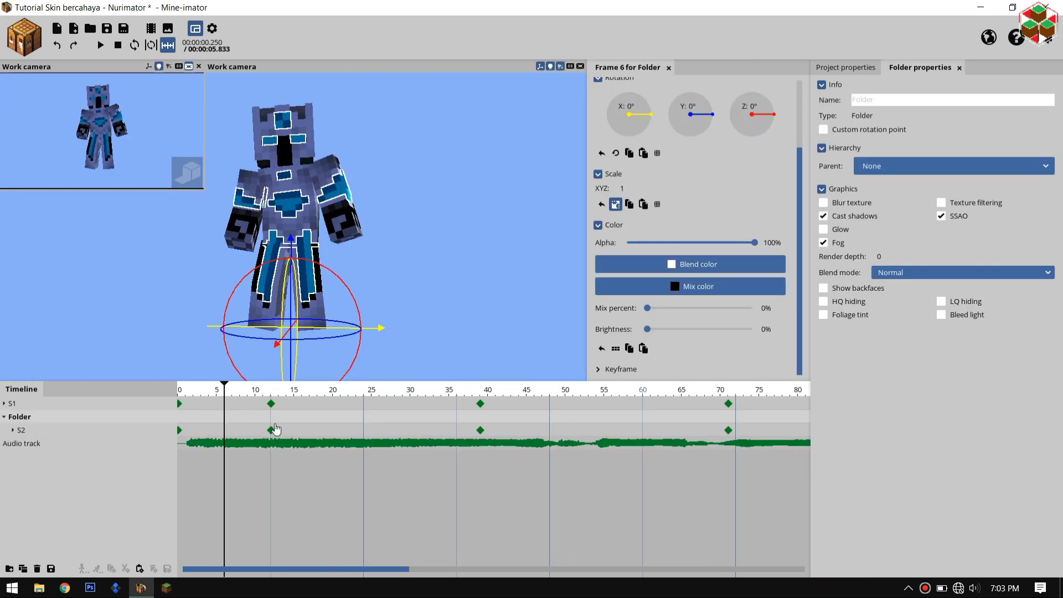
Add keyframes to the folder at frames 15 and 22
left_click(296, 422)
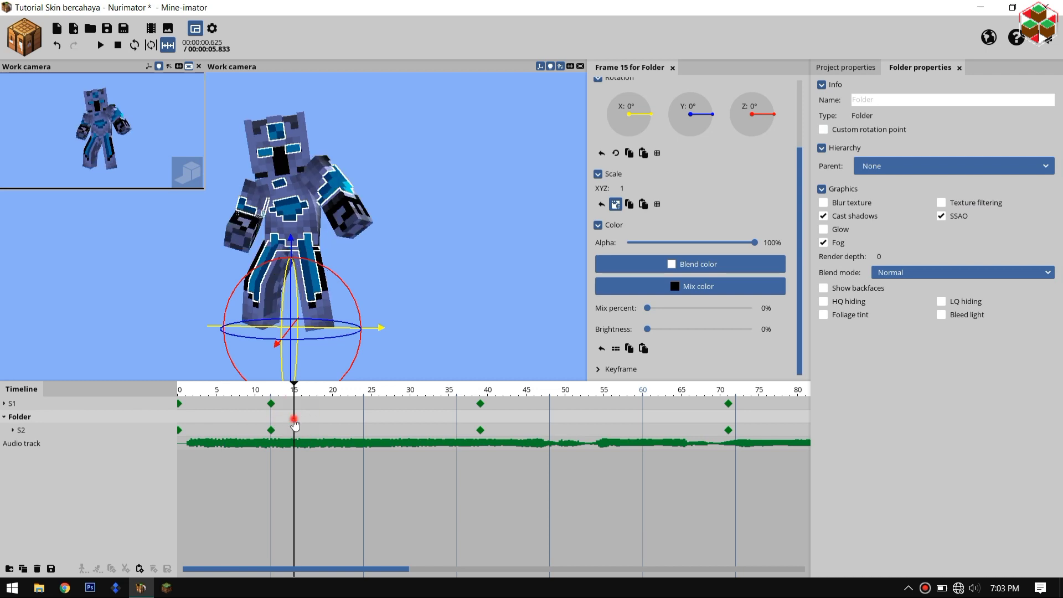
left_click(294, 419)
left_click(350, 421)
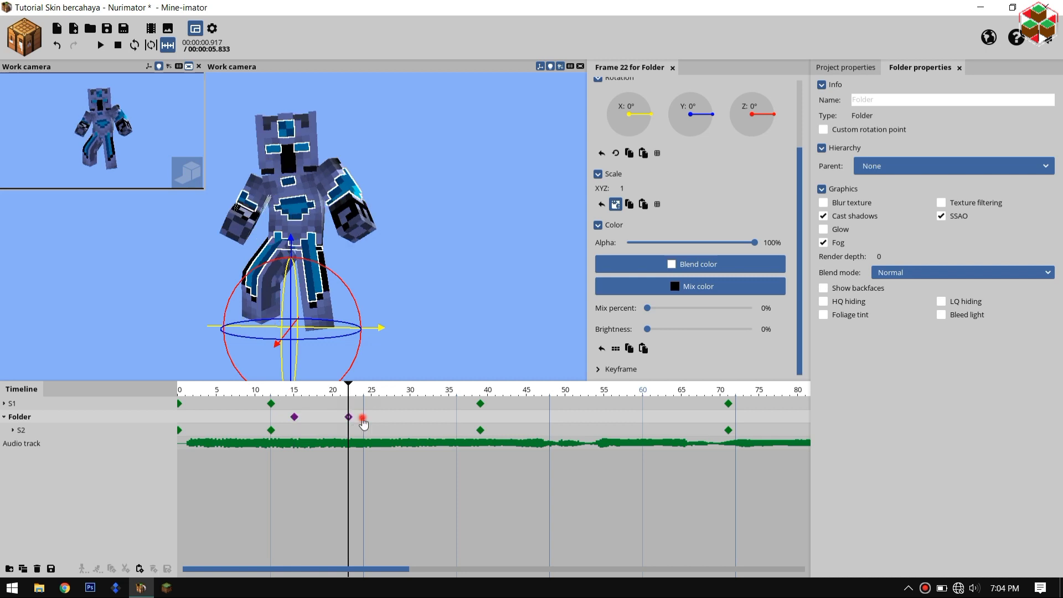
Enable Glow on the folder and set the glow color of both its keyframes to black, 000000
left_click_drag(362, 418, 289, 421)
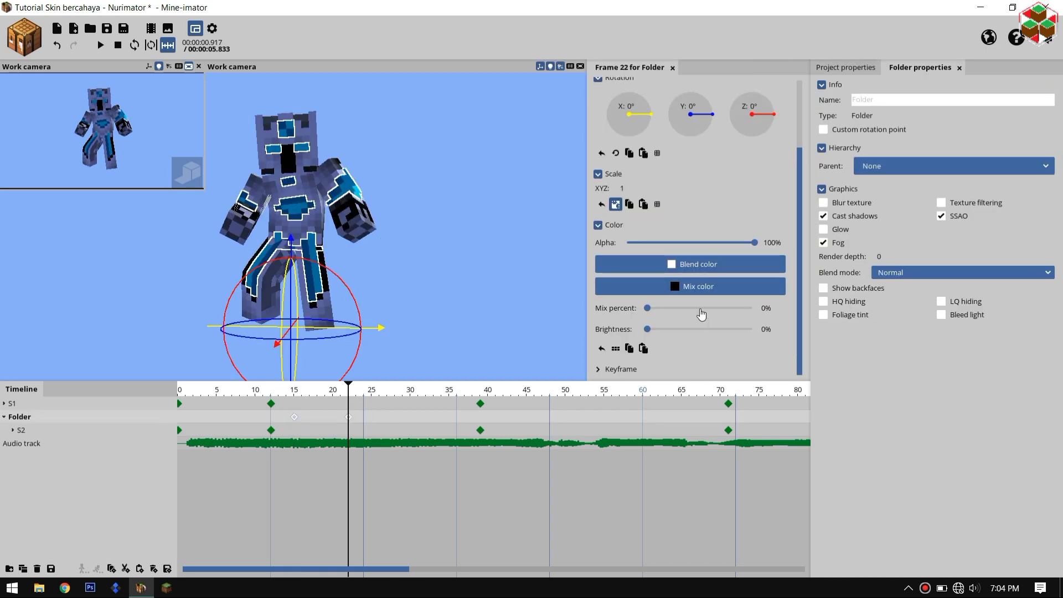
left_click(839, 230)
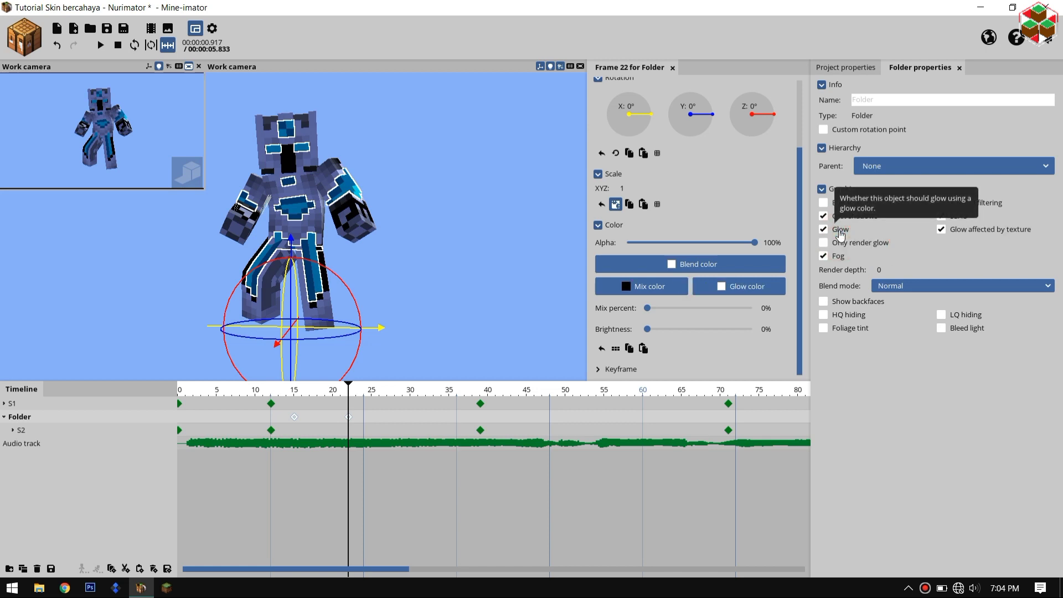
left_click(722, 294)
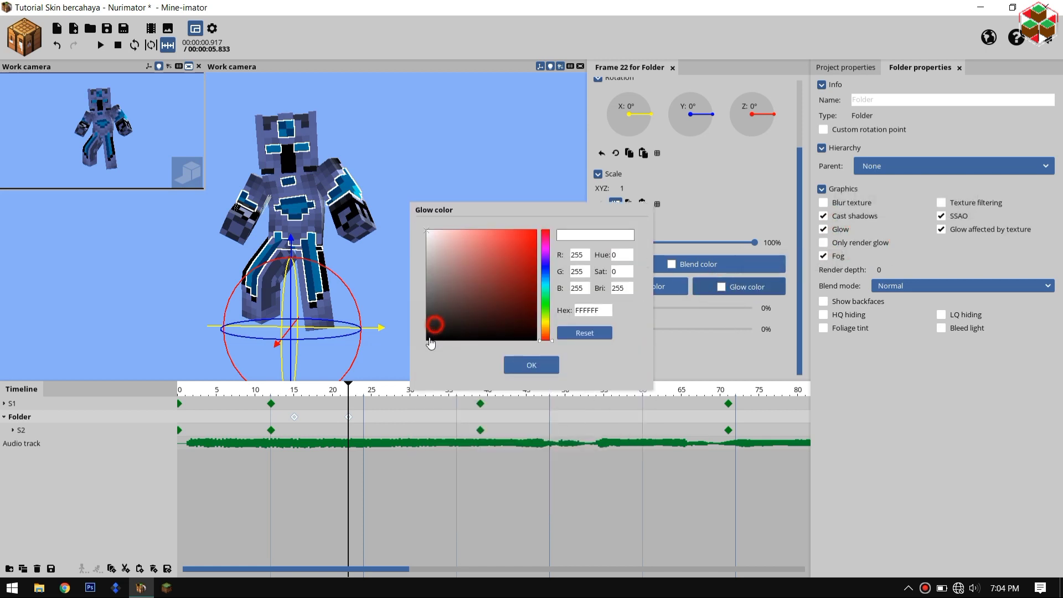
left_click_drag(433, 327, 423, 342)
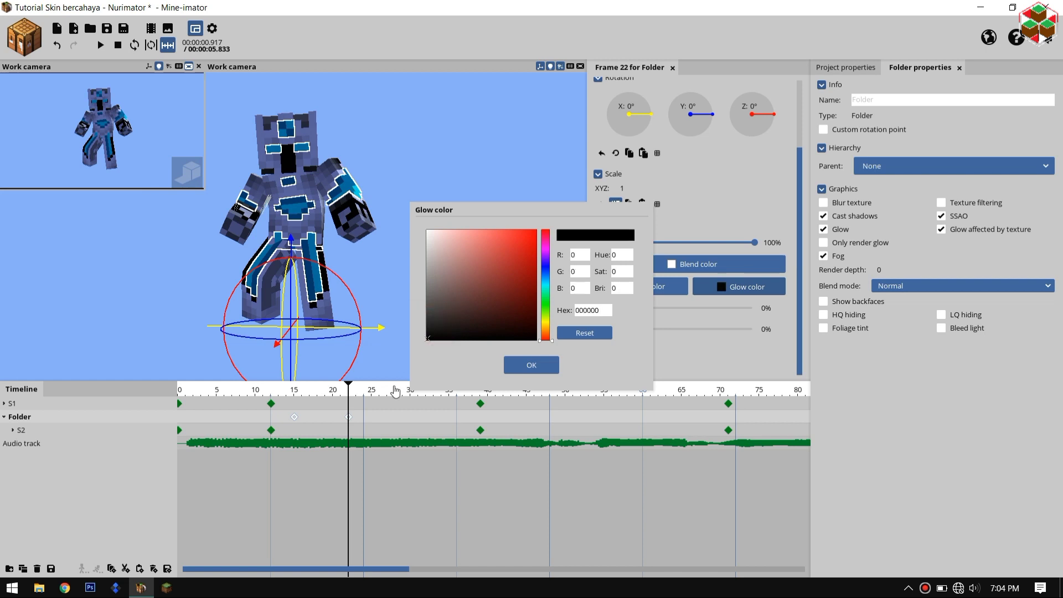
left_click(529, 367)
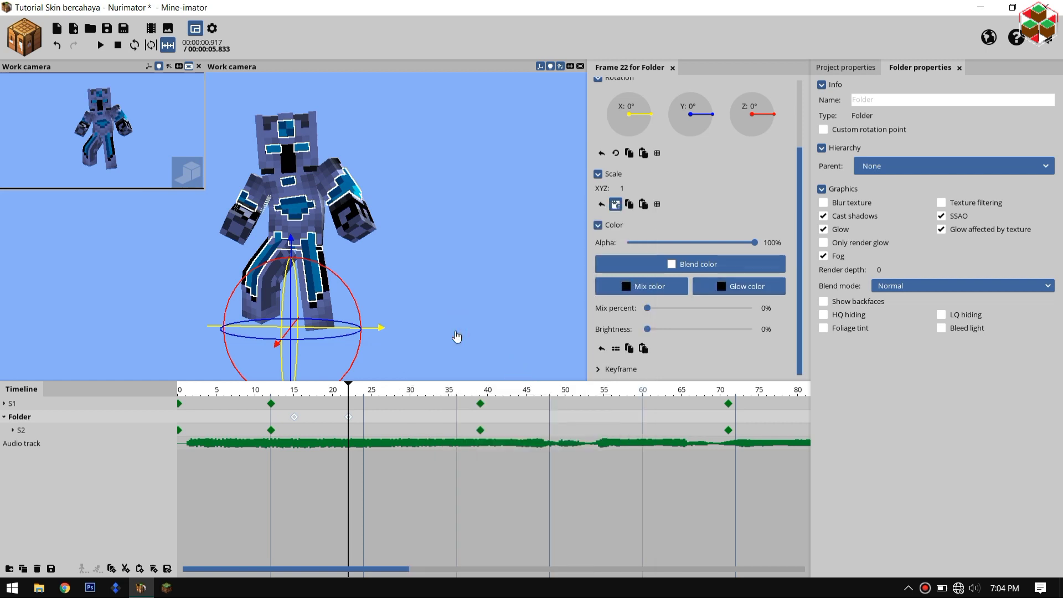
left_click(454, 332)
Set the folder's frame 22 keyframe to glow color 006C7C and 100% brightness
left_click(294, 416)
left_click(349, 418)
left_click(349, 418)
left_click(722, 286)
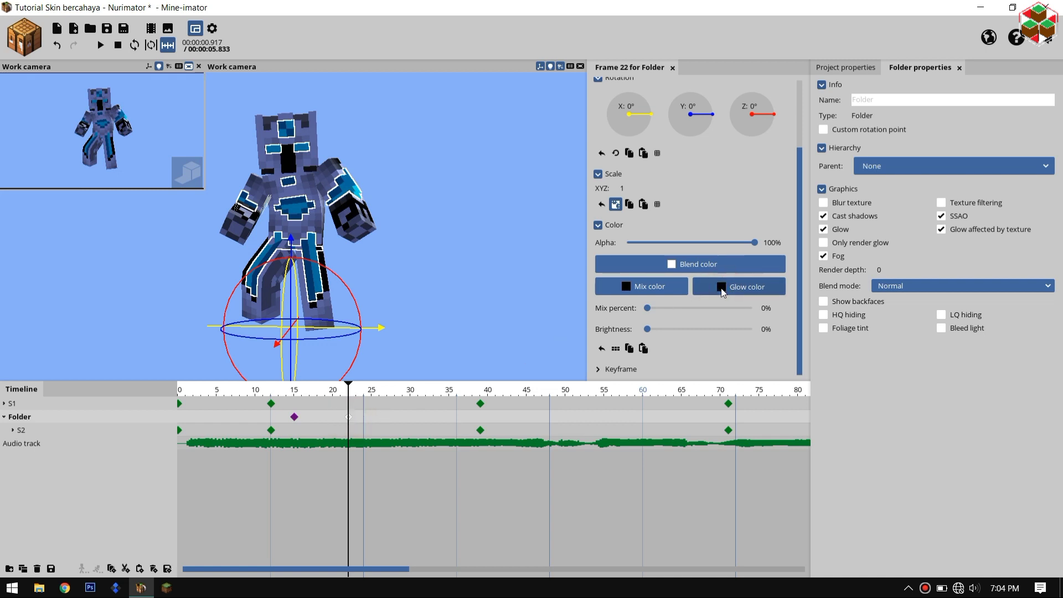
left_click(544, 286)
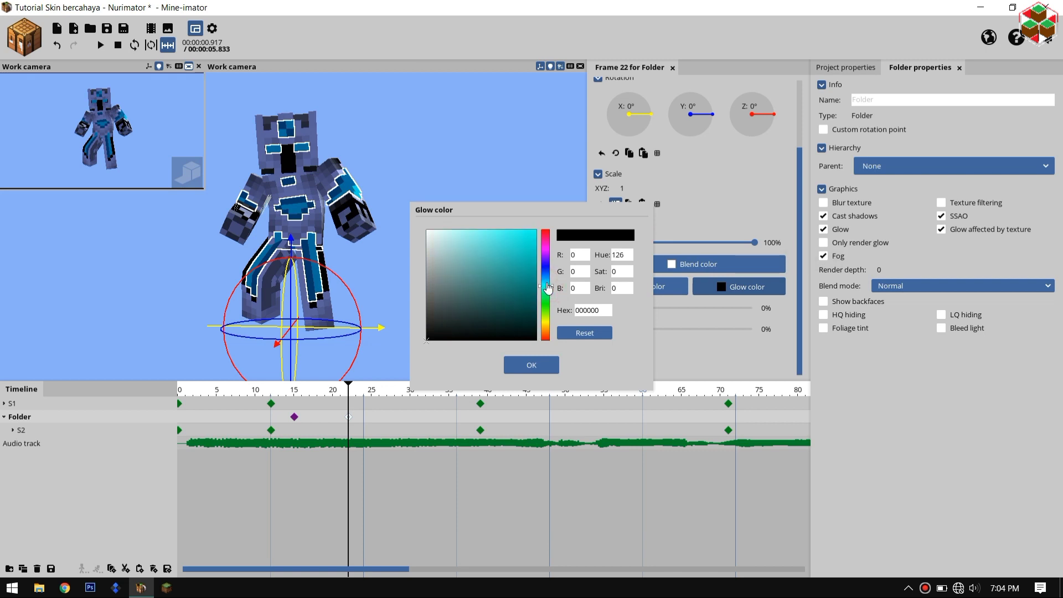
left_click(491, 280)
left_click(521, 283)
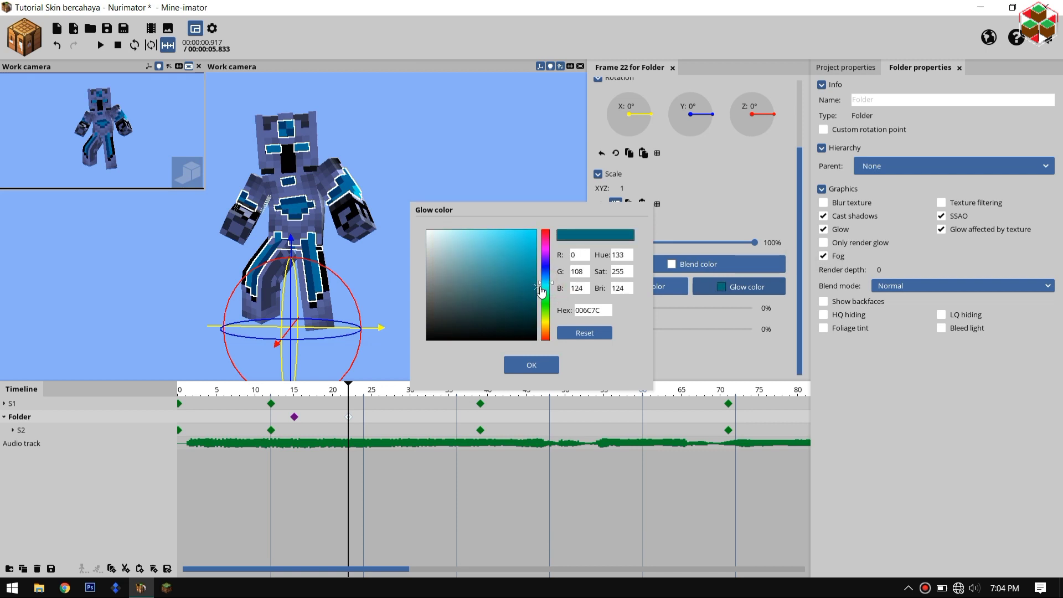
left_click(534, 370)
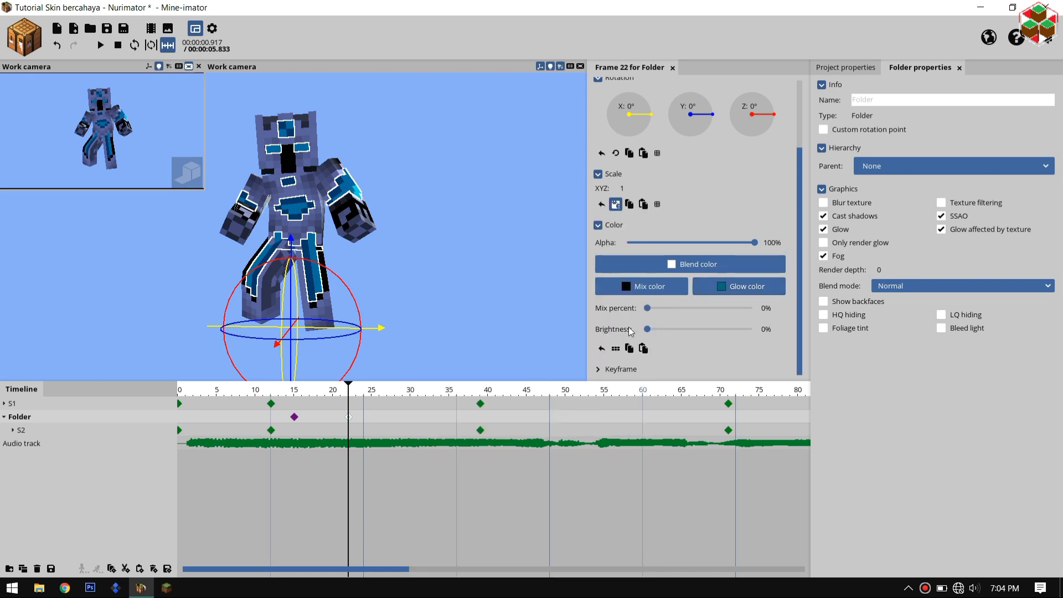
left_click_drag(650, 330, 751, 330)
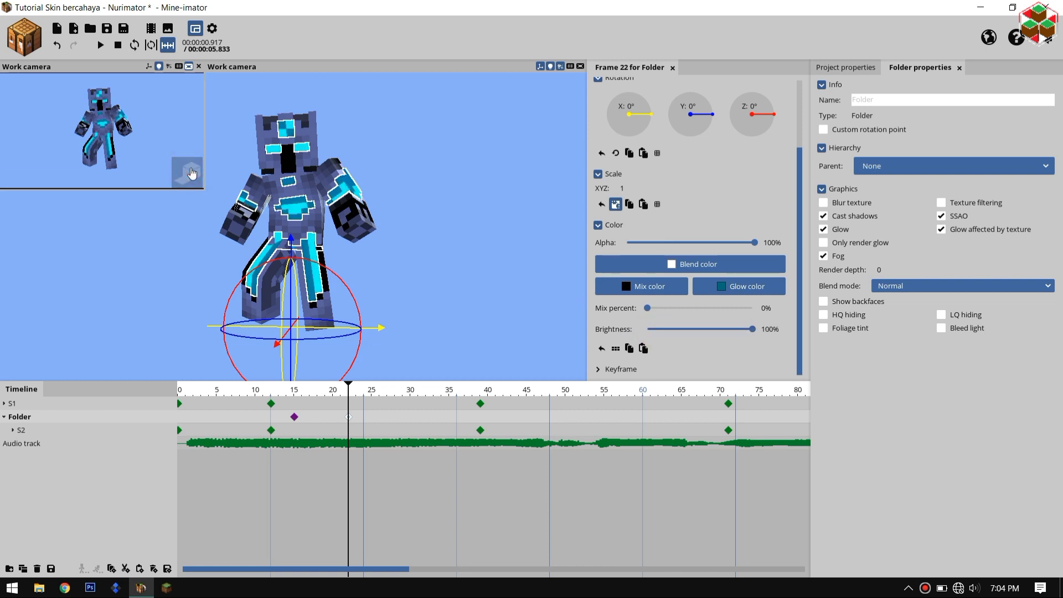
left_click(192, 173)
left_click(403, 180)
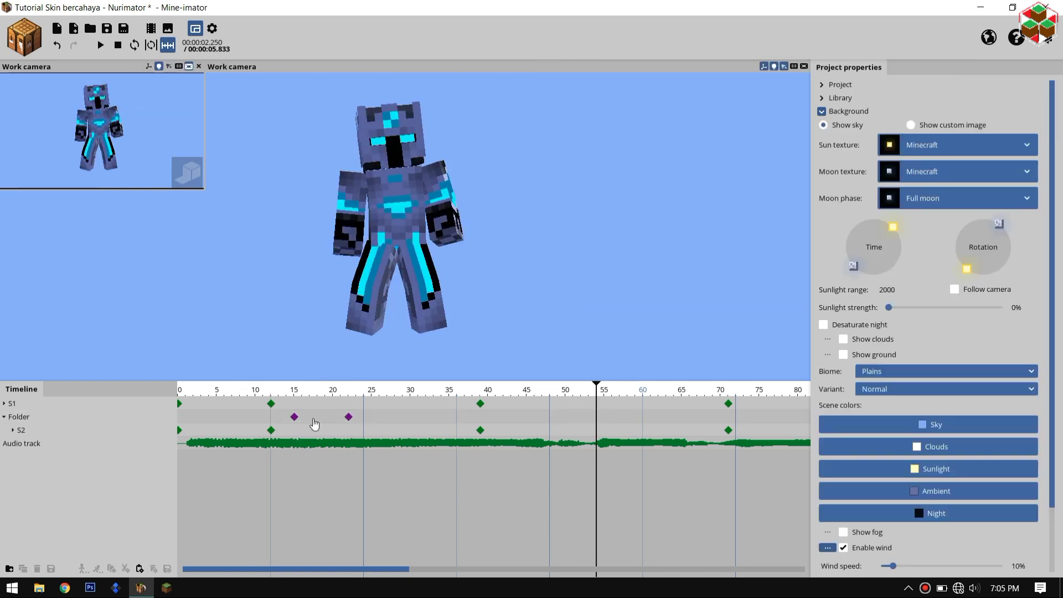
Move the folder's frame 15 keyframe to frame 0 and paste a copy of the frame 22 keyframe around frame 38
left_click_drag(293, 417, 179, 421)
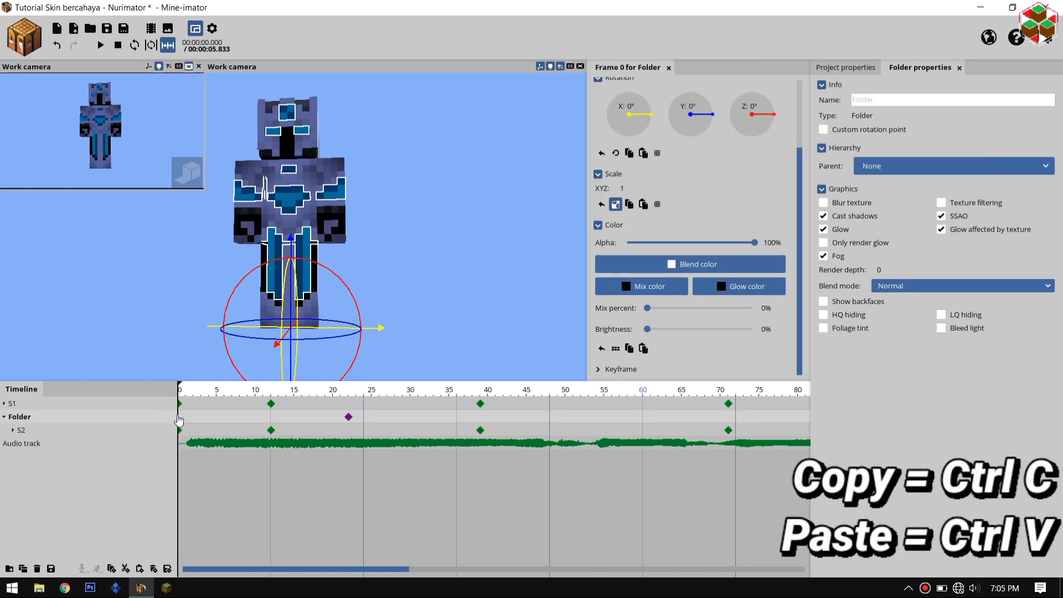
left_click(350, 418)
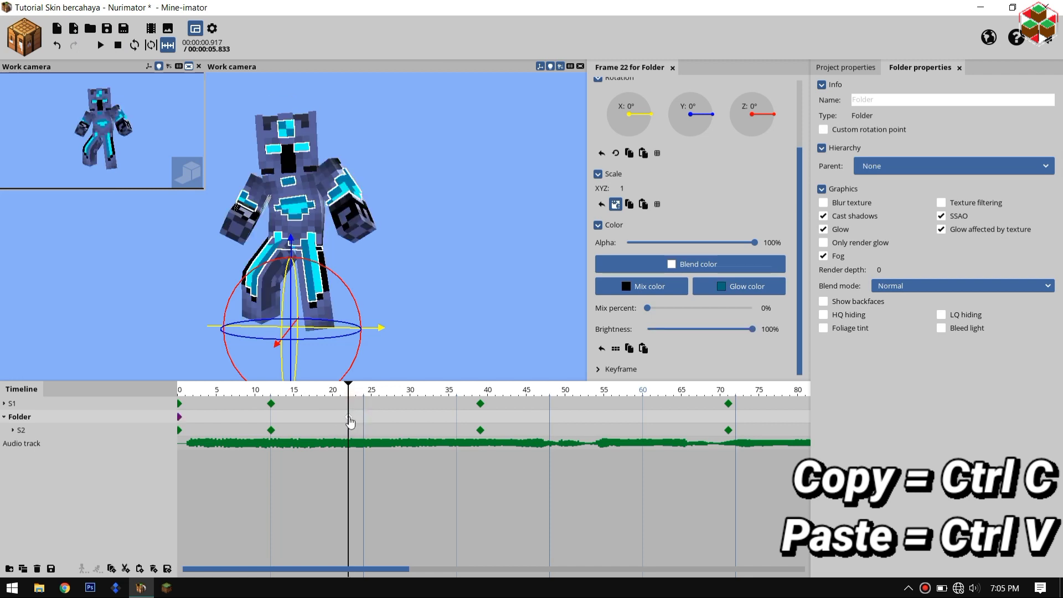
left_click(110, 569)
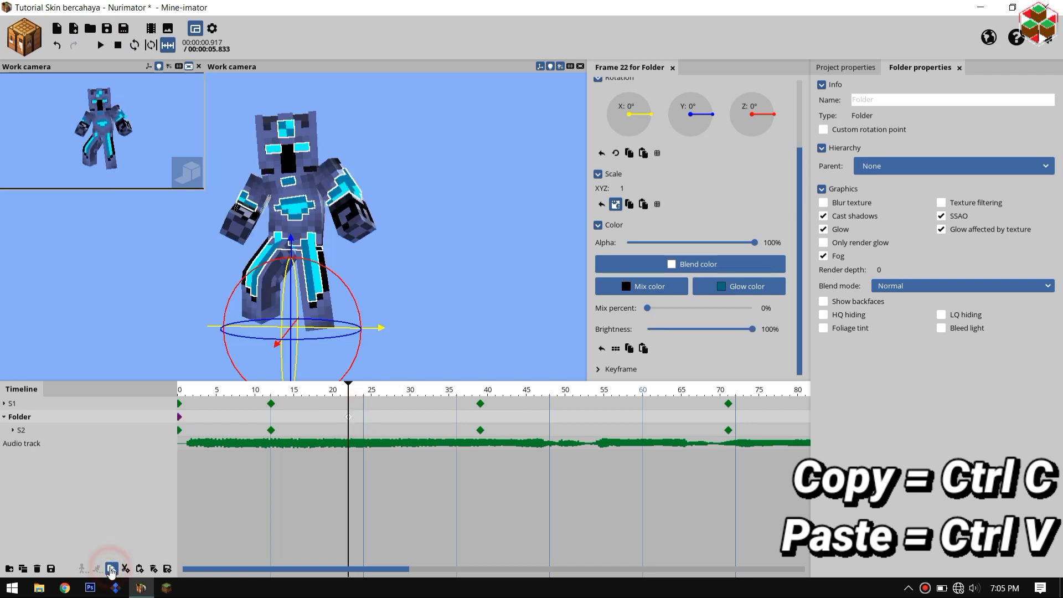
left_click(465, 419)
key("ctrl+v")
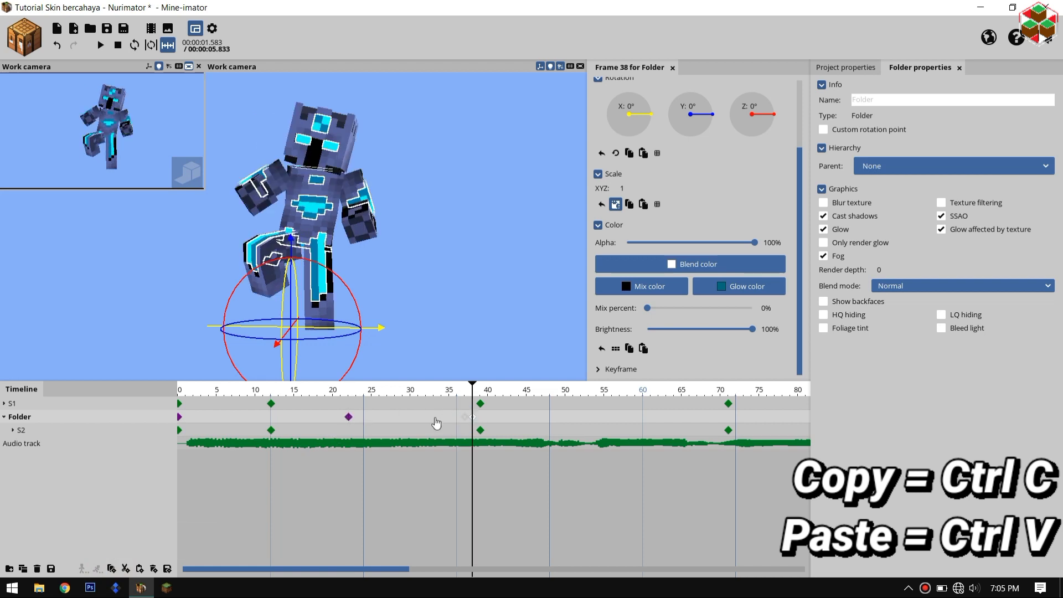
Move the folder's keyframe at frame 100 to frame 94 and the one at frame 55 to frame 59
left_click(511, 387)
left_click_drag(391, 569, 546, 571)
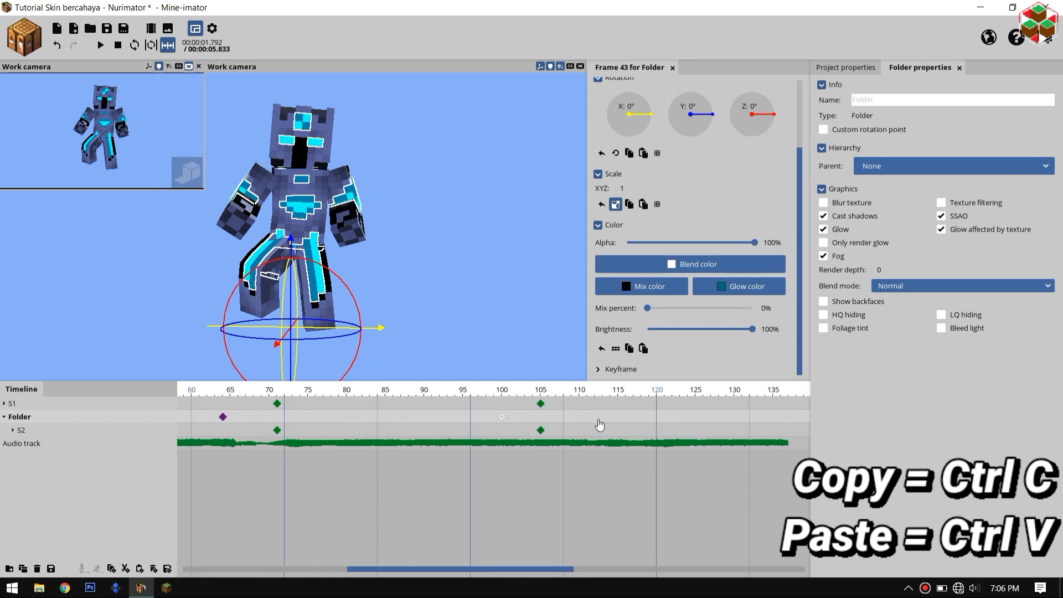
left_click_drag(500, 418, 454, 419)
left_click_drag(415, 570, 267, 570)
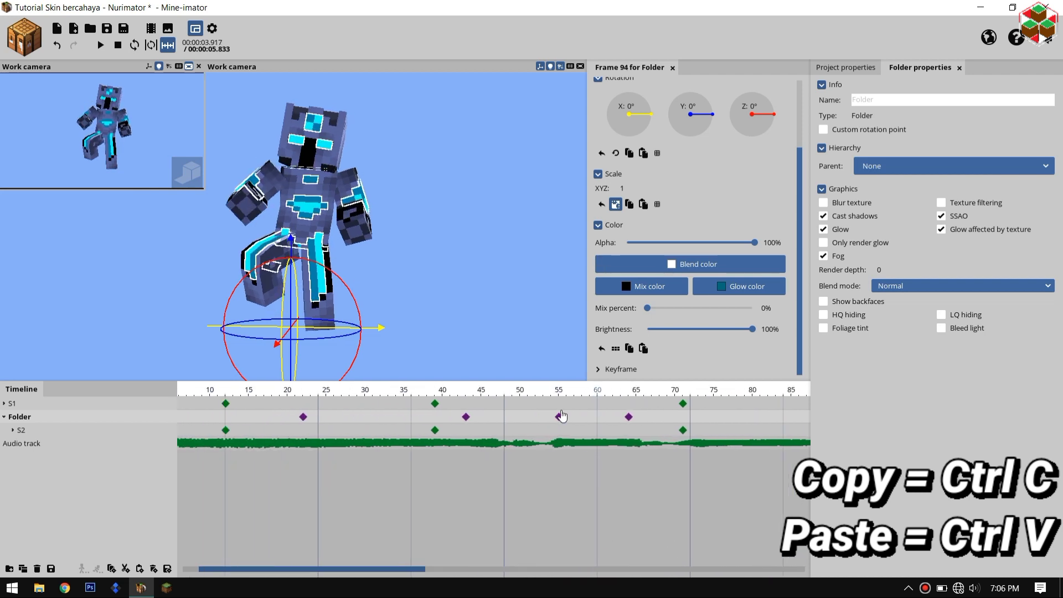
left_click_drag(559, 417, 589, 419)
Copy the folder's non-glowing frame 0 keyframe and paste it at frames 49 and 52
left_click_drag(508, 391, 173, 414)
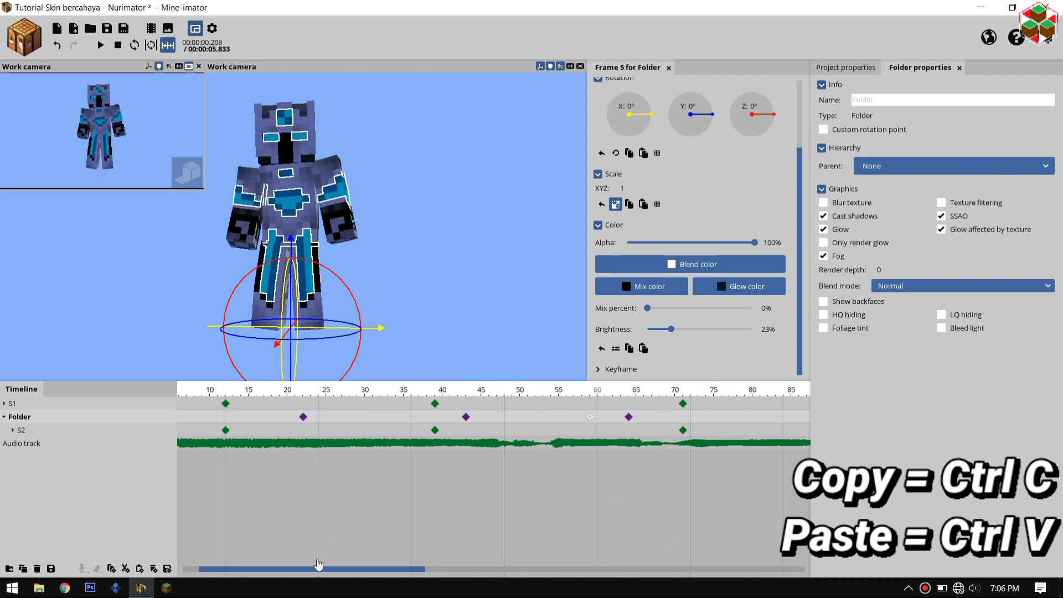
left_click_drag(296, 568, 204, 568)
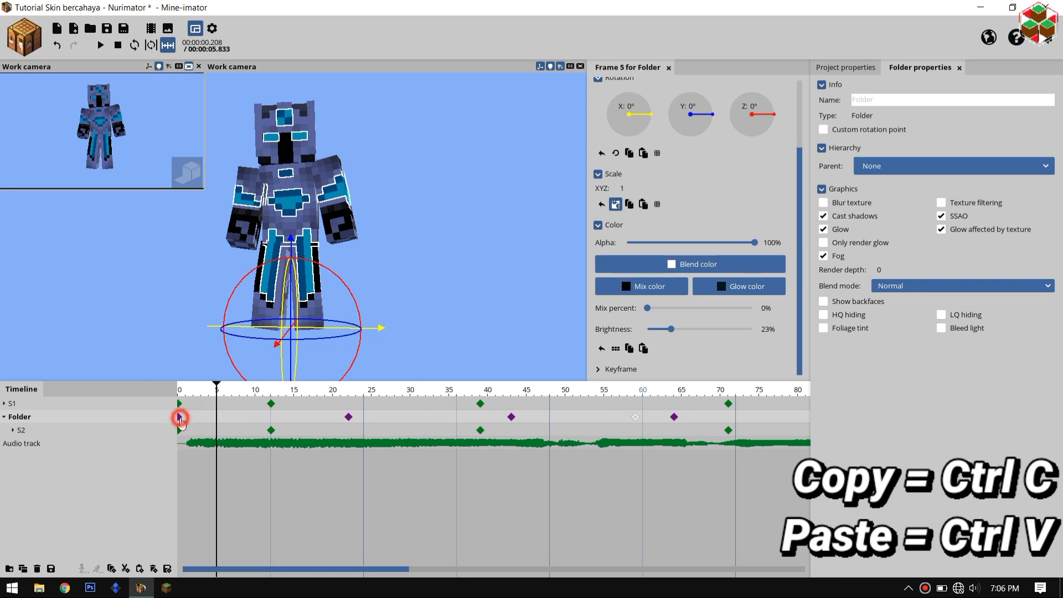
left_click(180, 417)
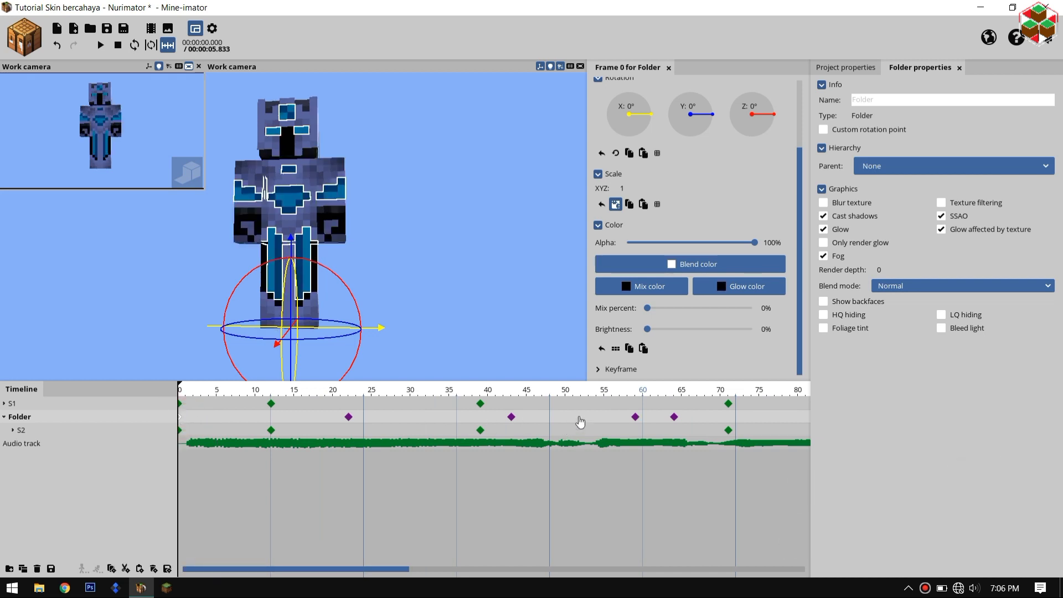
left_click(556, 424)
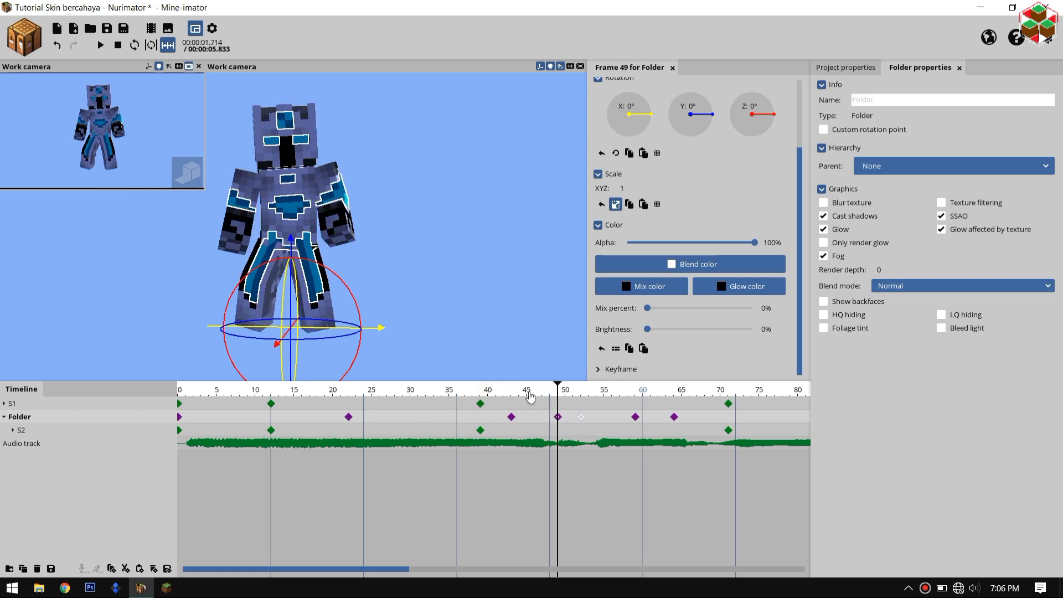
Paste further copies of the folder's non-glowing keyframe at frames 67 and 68
middle_click_drag(519, 495, 467, 496)
key("ctrl+v")
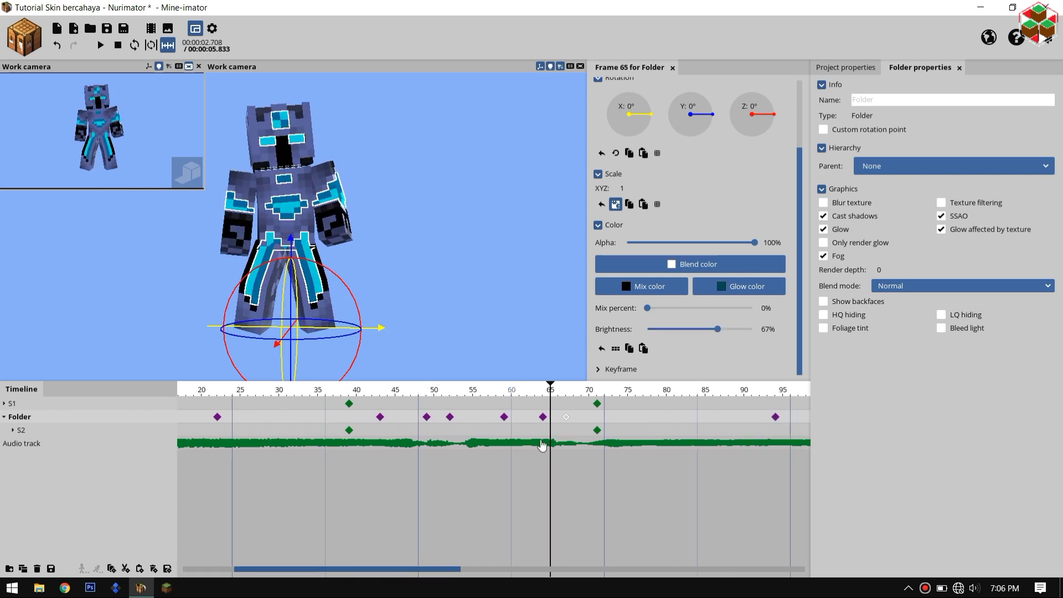
key("ctrl+v")
left_click_drag(436, 569, 440, 571)
left_click_drag(580, 462, 583, 458)
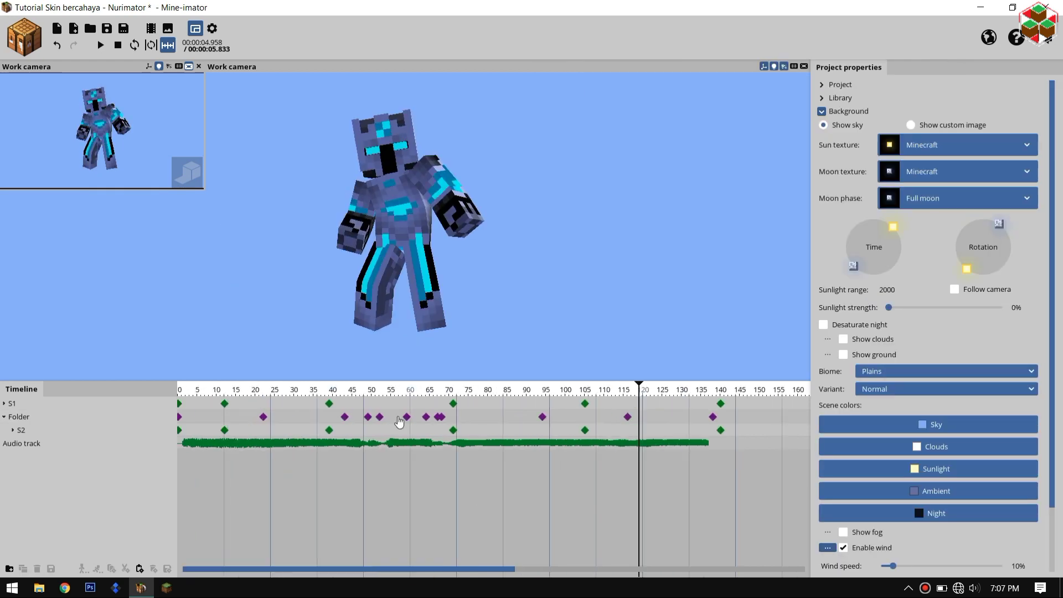
Move the folder's keyframe at frame 22 to frame 29 and the one at frame 59 to frame 55
left_click_drag(228, 392, 262, 419)
left_click(104, 51)
left_click_drag(407, 417, 387, 420)
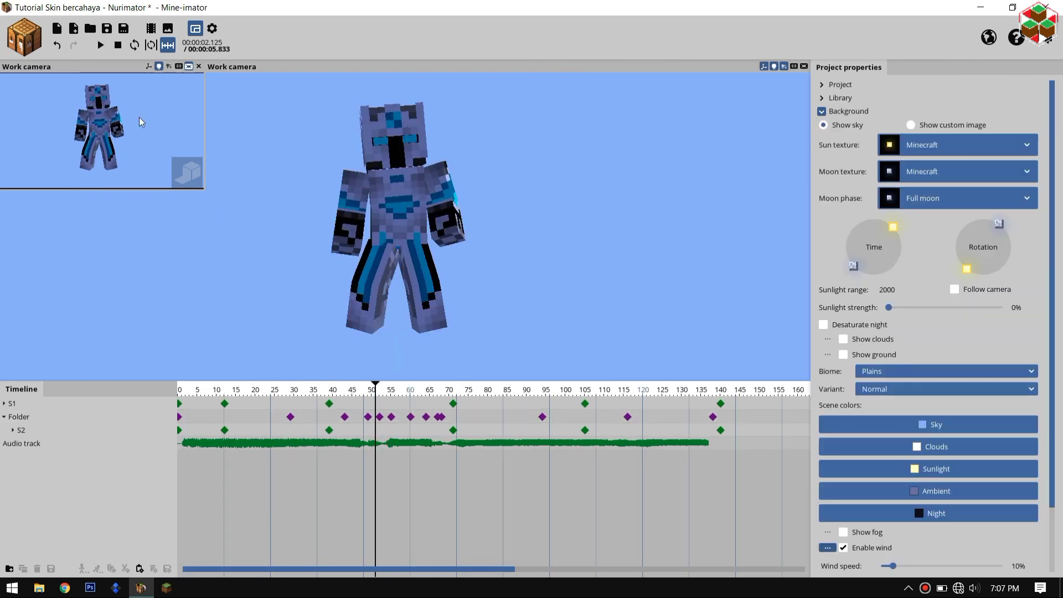
Remove the folder's keyframes at frames 60 and 64, and play the animation to check the glow against the music
left_click(102, 47)
left_click(391, 417)
left_click(182, 419)
left_click(627, 417)
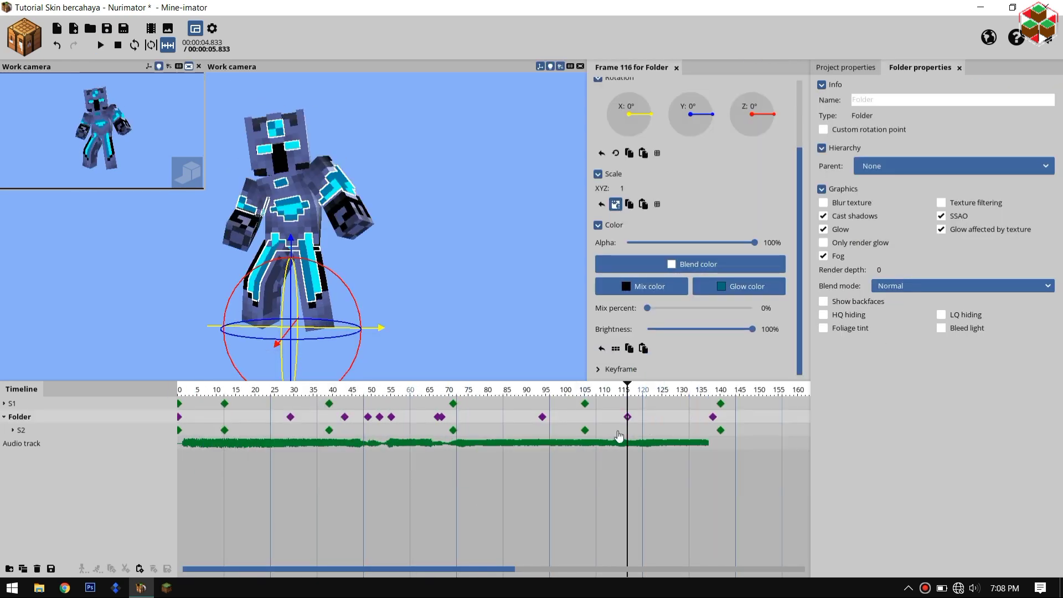
left_click(102, 50)
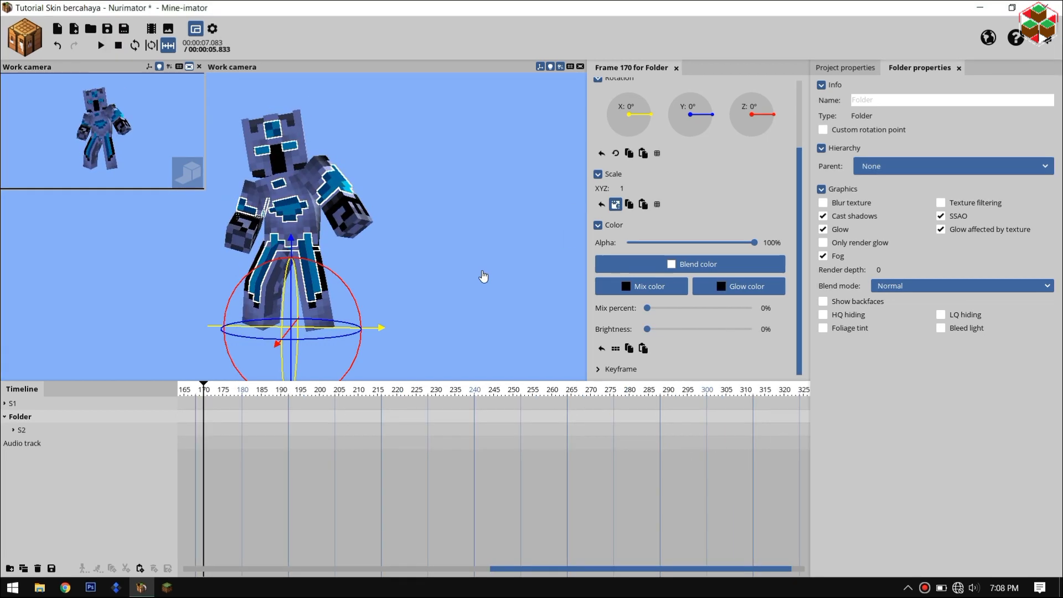